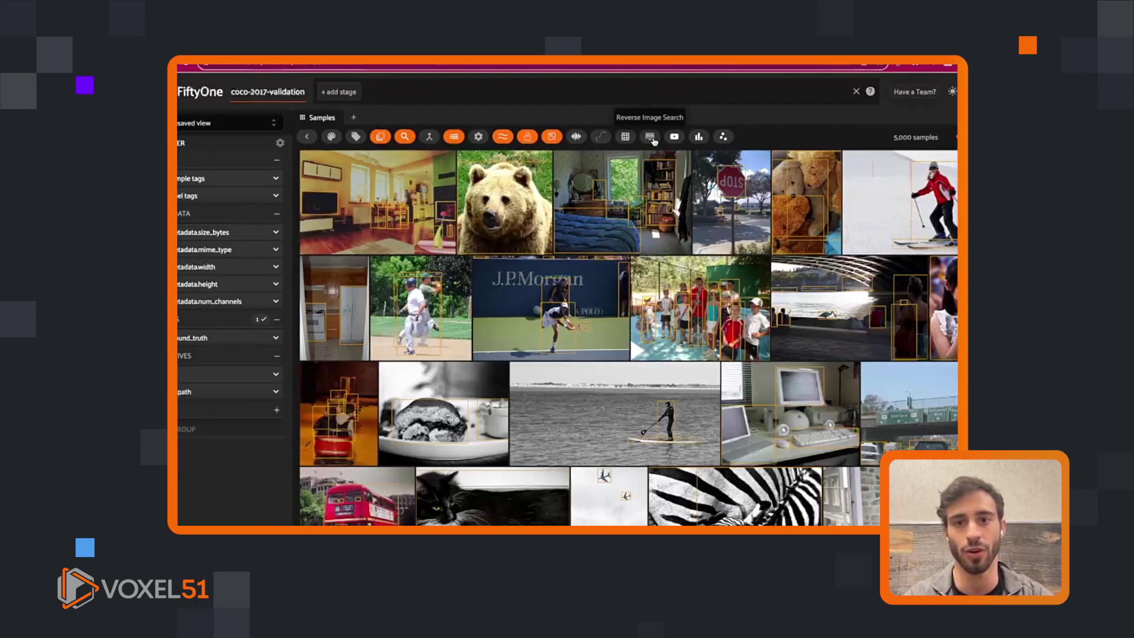
# - Open the Reverse Image Search panel and keep image_sim as the similarity index
pyautogui.rightClick(653, 140)
pyautogui.press('Escape')
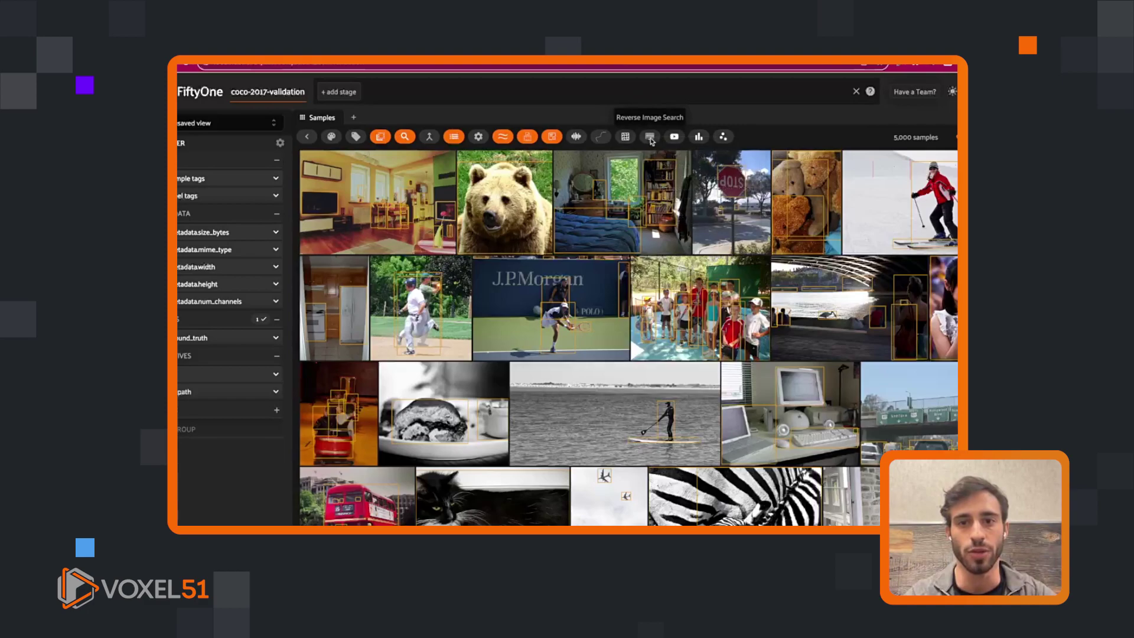
pyautogui.click(651, 138)
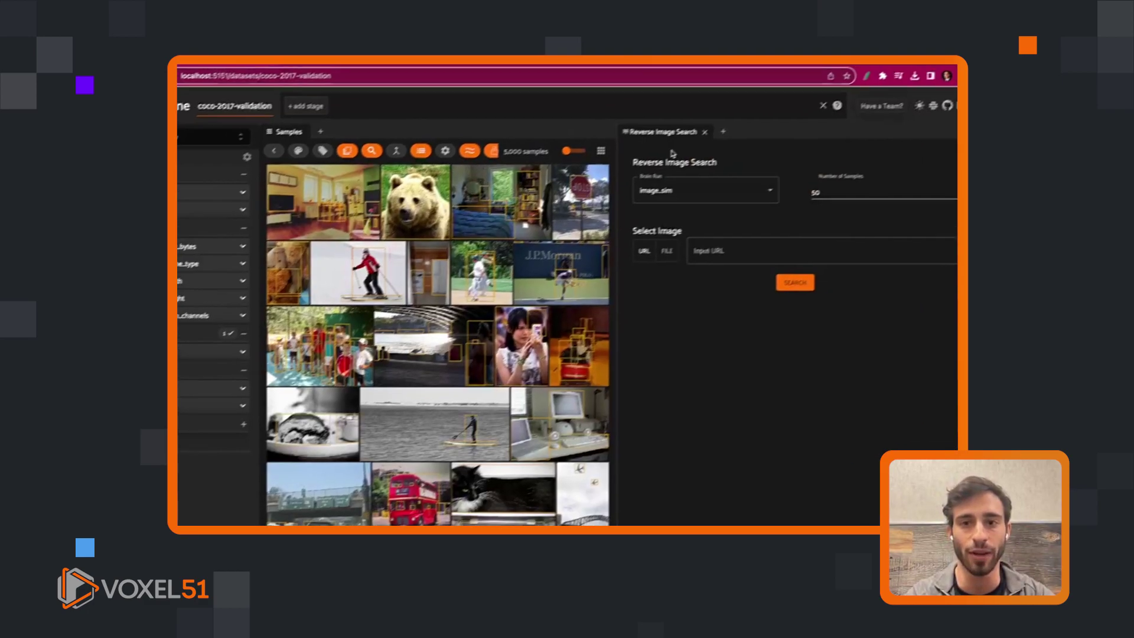
pyautogui.click(758, 200)
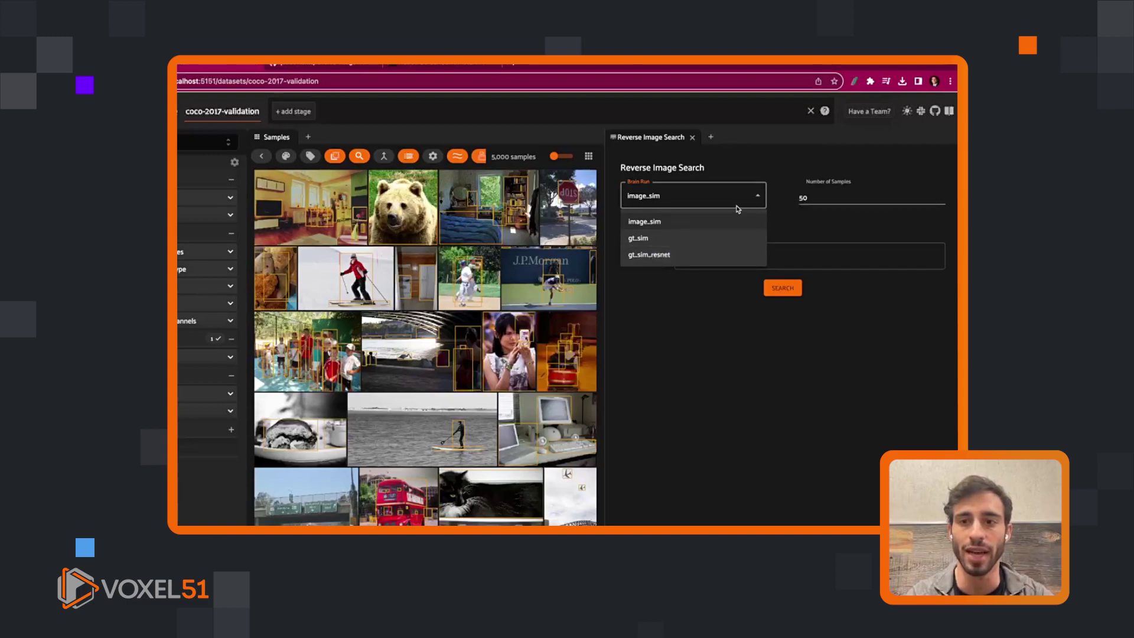
pyautogui.click(786, 190)
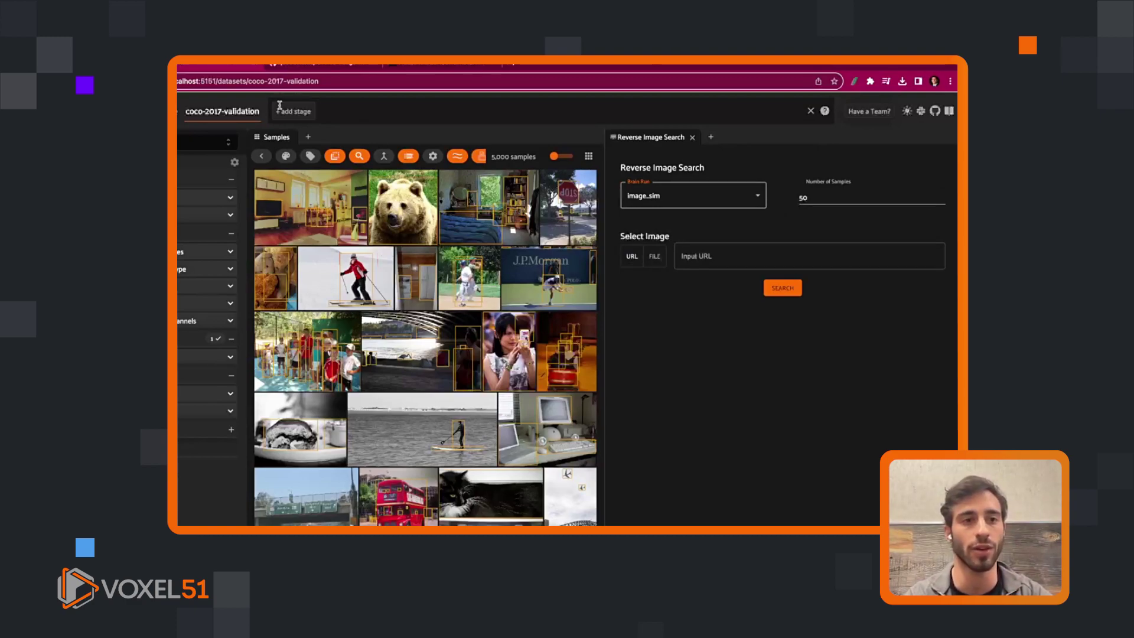
# - Switch the FiftyOne dataset to Stanford Dogs Patches
pyautogui.click(304, 121)
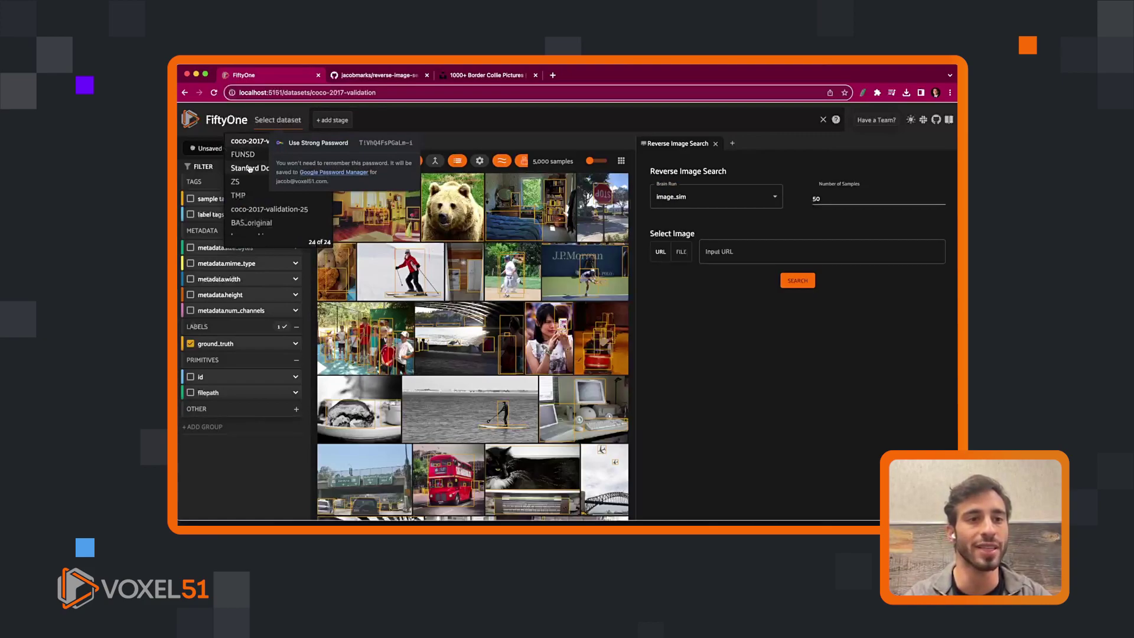
pyautogui.click(249, 168)
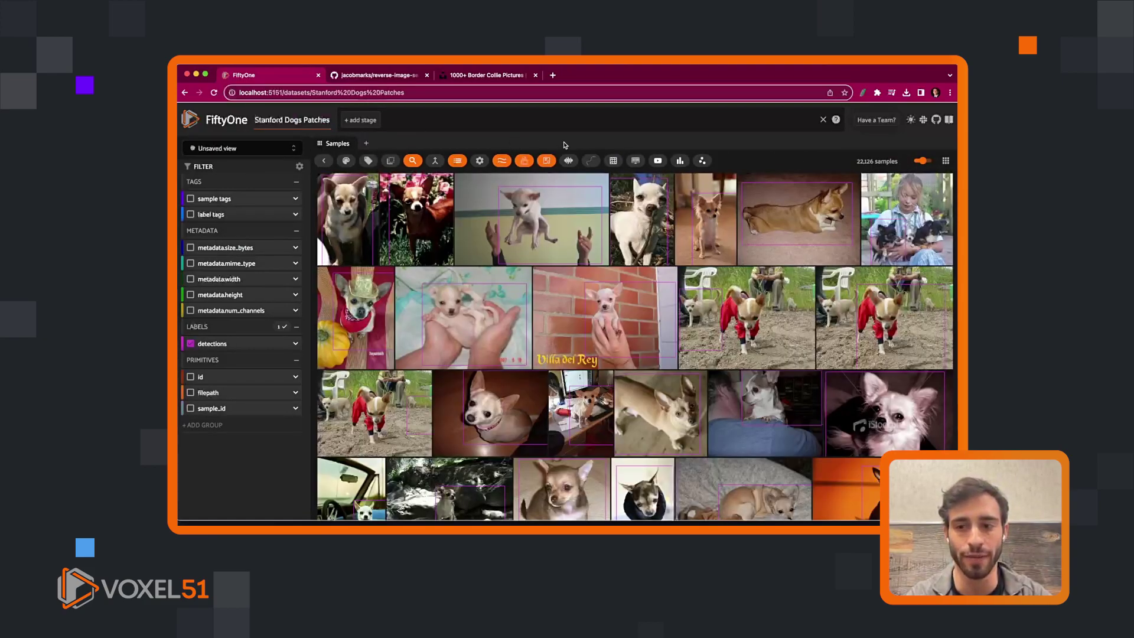
pyautogui.scroll(-5, 565, 350)
pyautogui.scroll(-5, 566, 350)
pyautogui.scroll(-5, 565, 350)
pyautogui.scroll(-3, 566, 351)
pyautogui.scroll(-3, 566, 351)
pyautogui.scroll(-3, 566, 351)
pyautogui.scroll(-3, 565, 351)
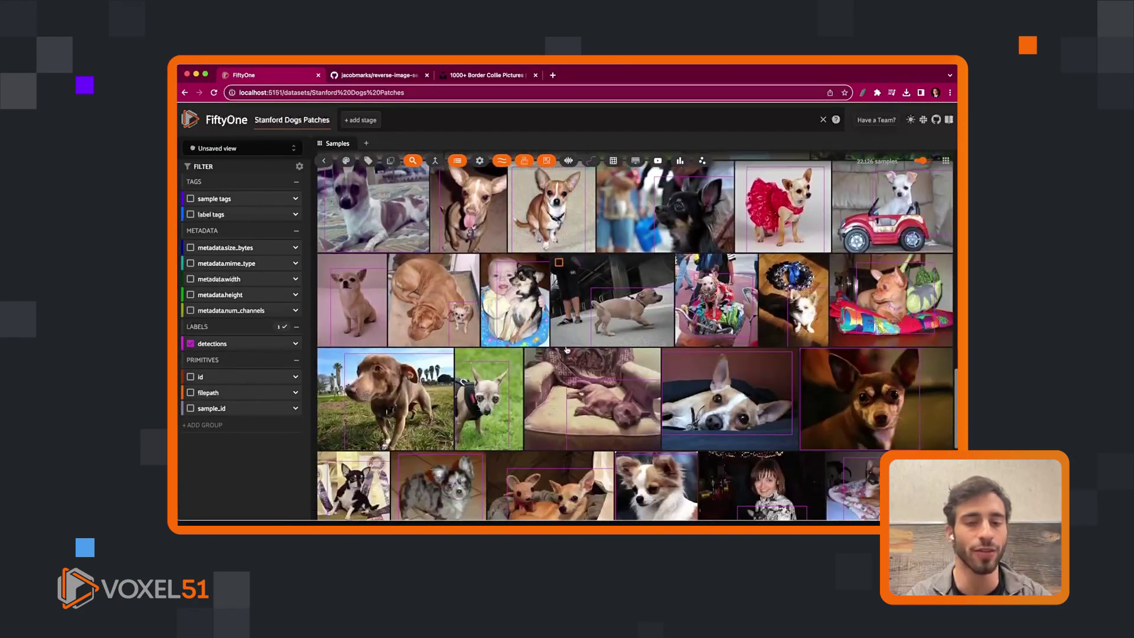
pyautogui.scroll(-3, 566, 349)
pyautogui.scroll(-3, 565, 350)
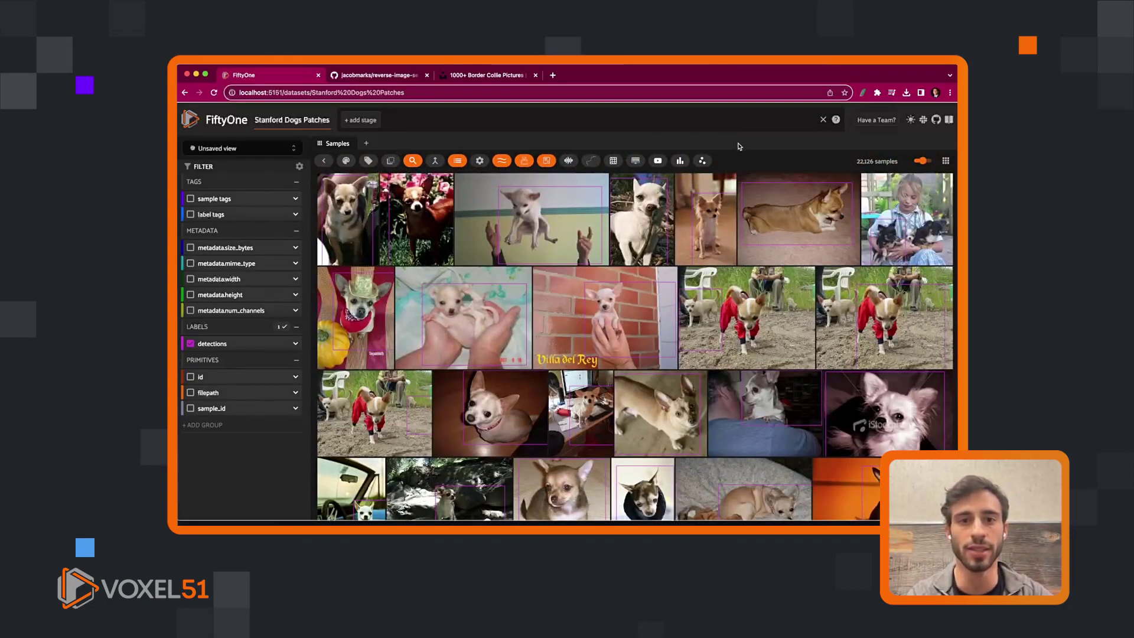
# - Use husky.jpg from the Desktop as the reverse search query image file
pyautogui.click(638, 161)
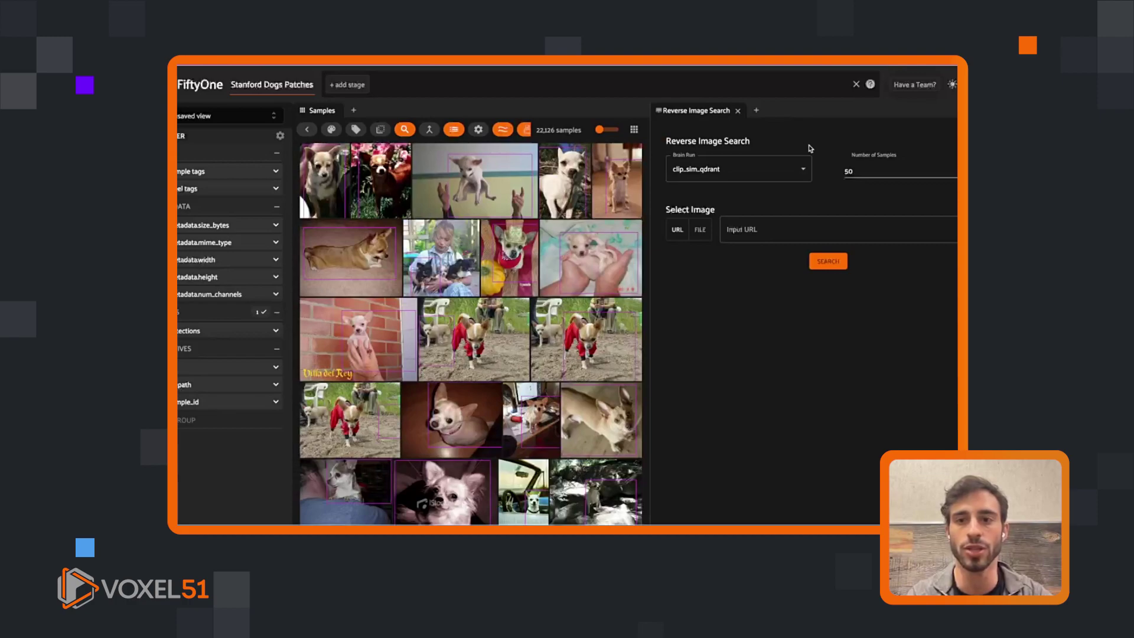
pyautogui.click(699, 231)
pyautogui.click(732, 230)
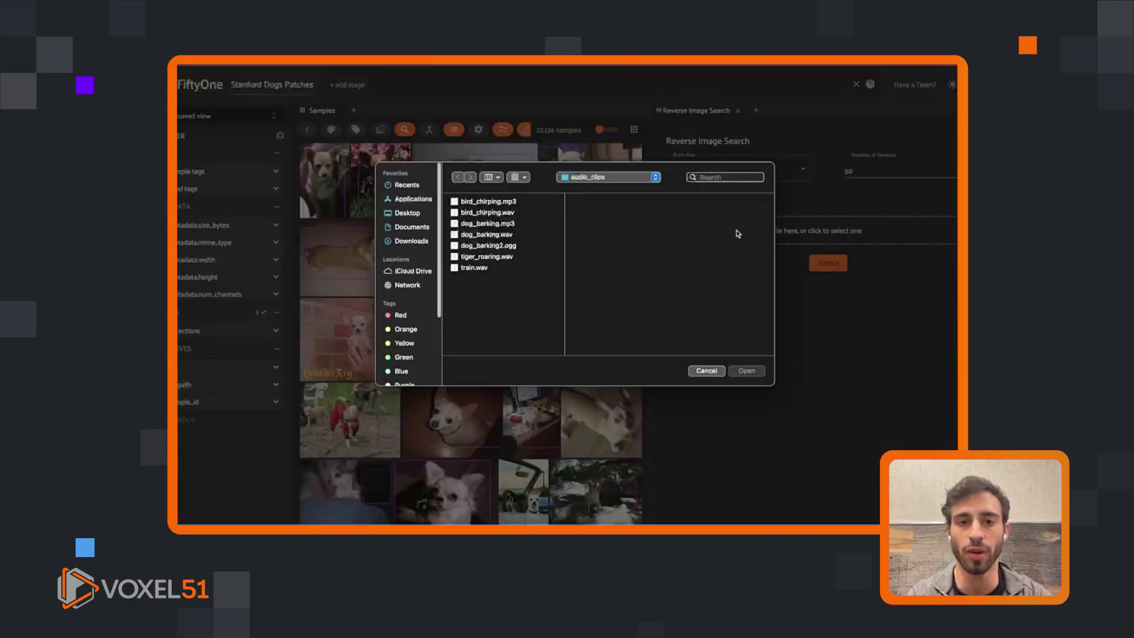
pyautogui.click(407, 213)
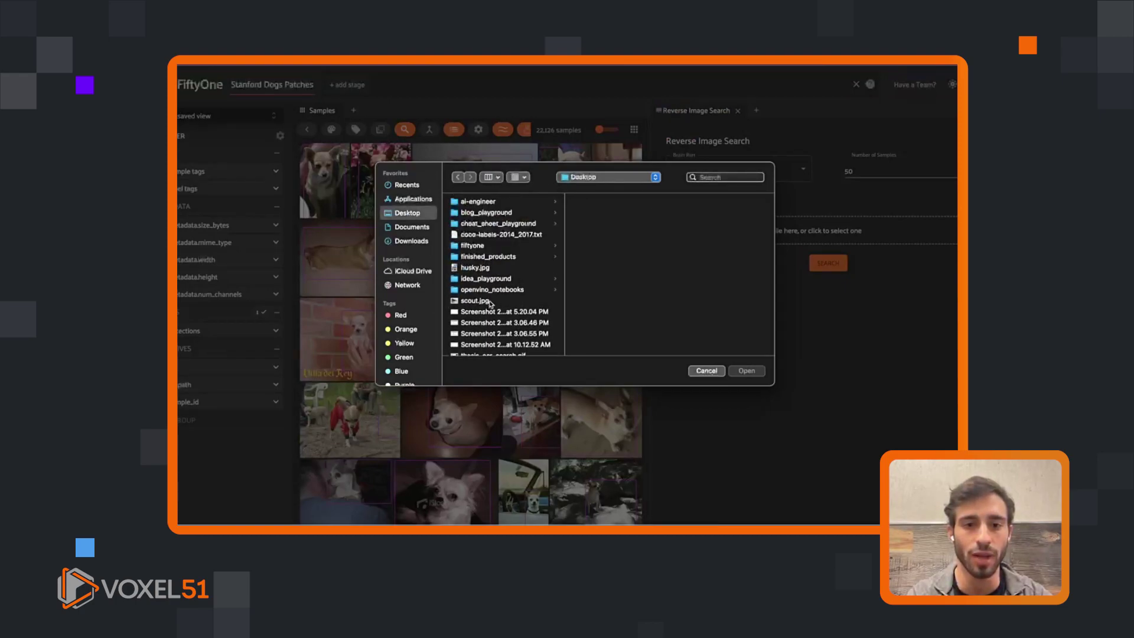
pyautogui.scroll(-2, 491, 304)
pyautogui.scroll(2, 490, 303)
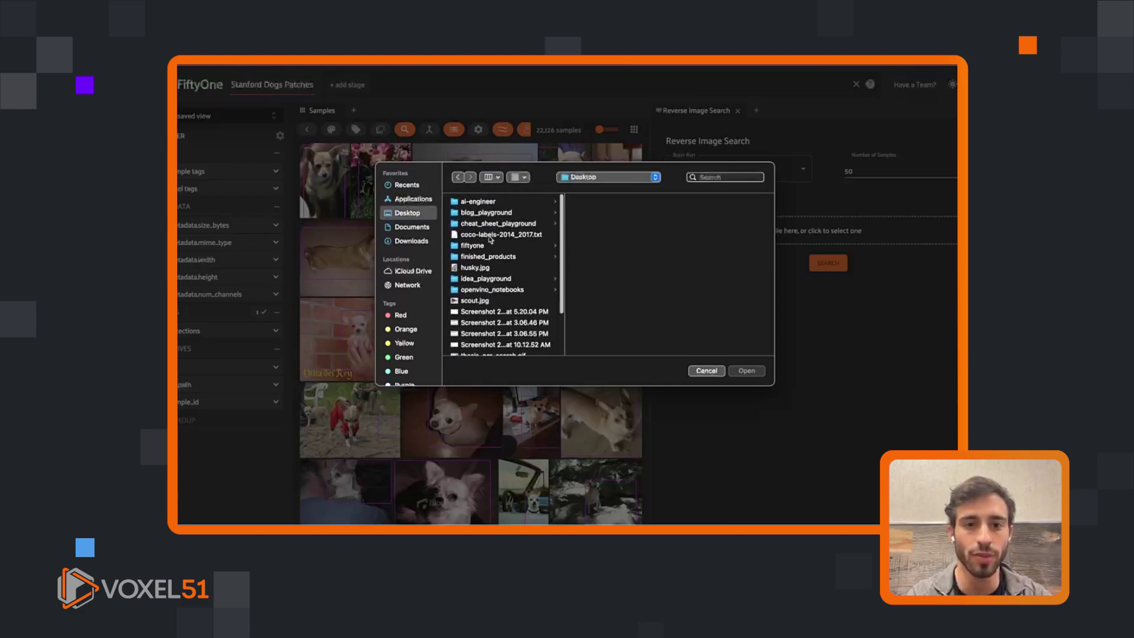
pyautogui.click(477, 268)
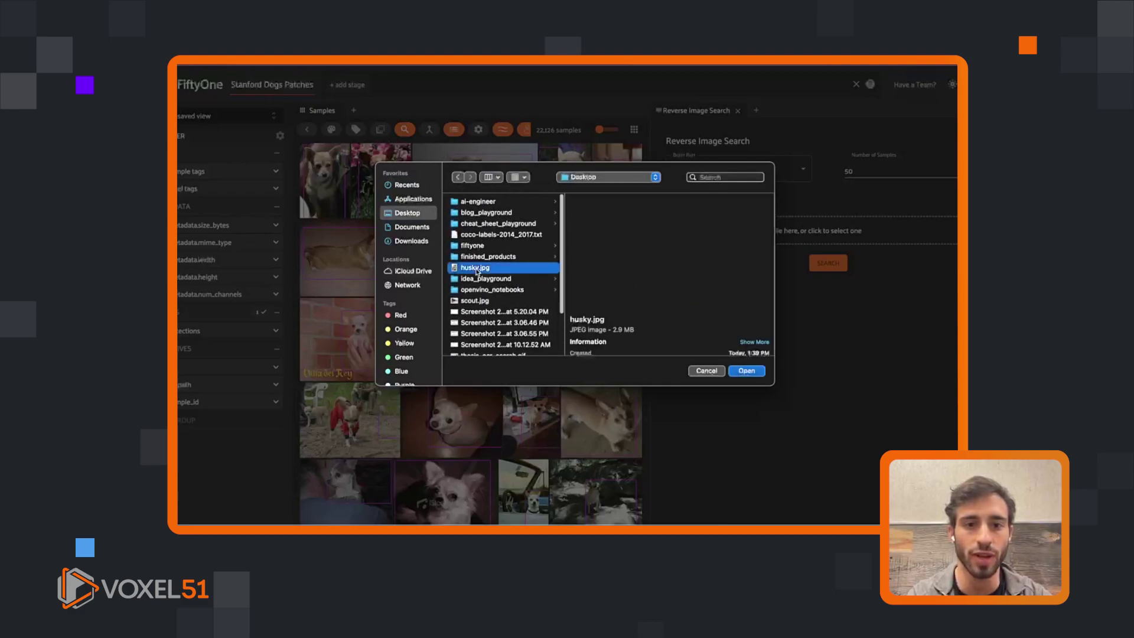
pyautogui.click(747, 371)
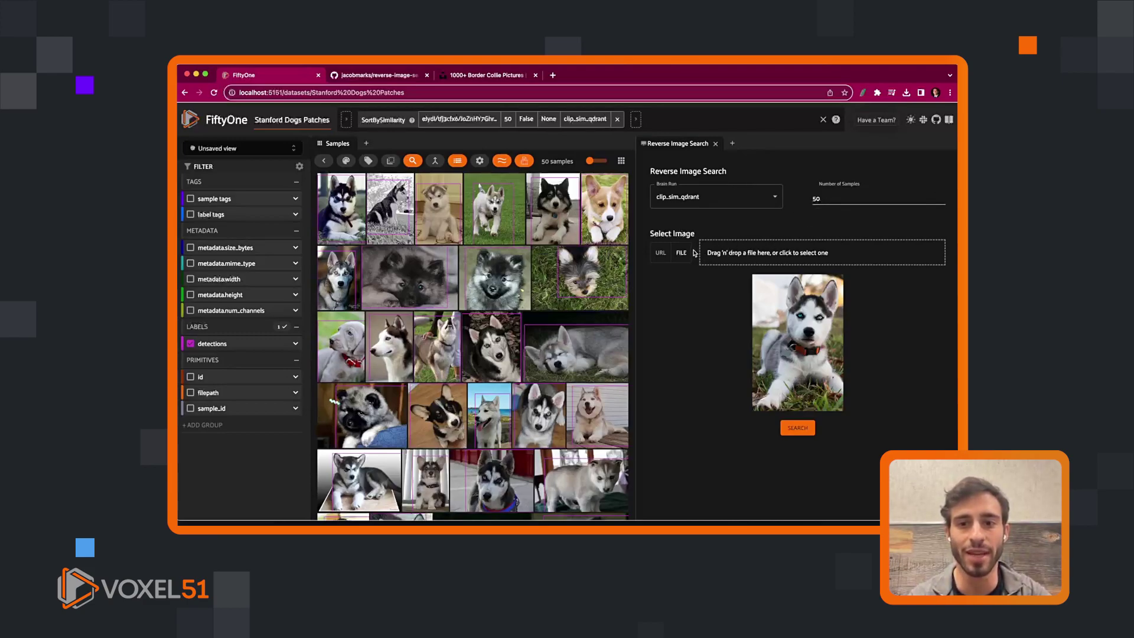
# - Clear the similarity sort, choose URL input, and copy the Unsplash border collie image address
pyautogui.click(618, 119)
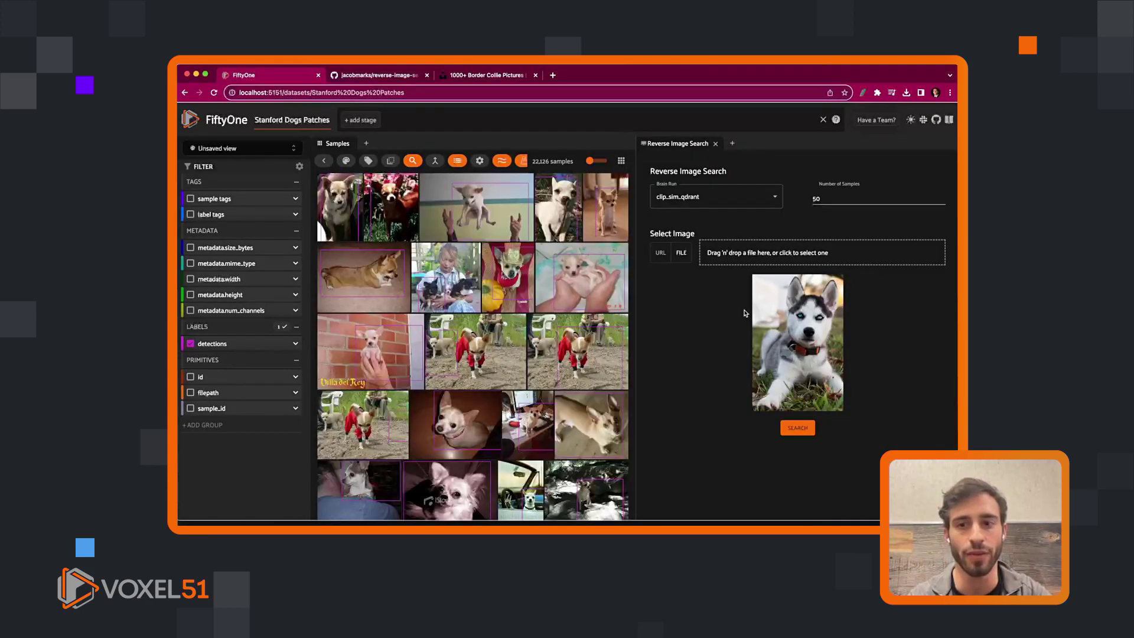
pyautogui.click(660, 253)
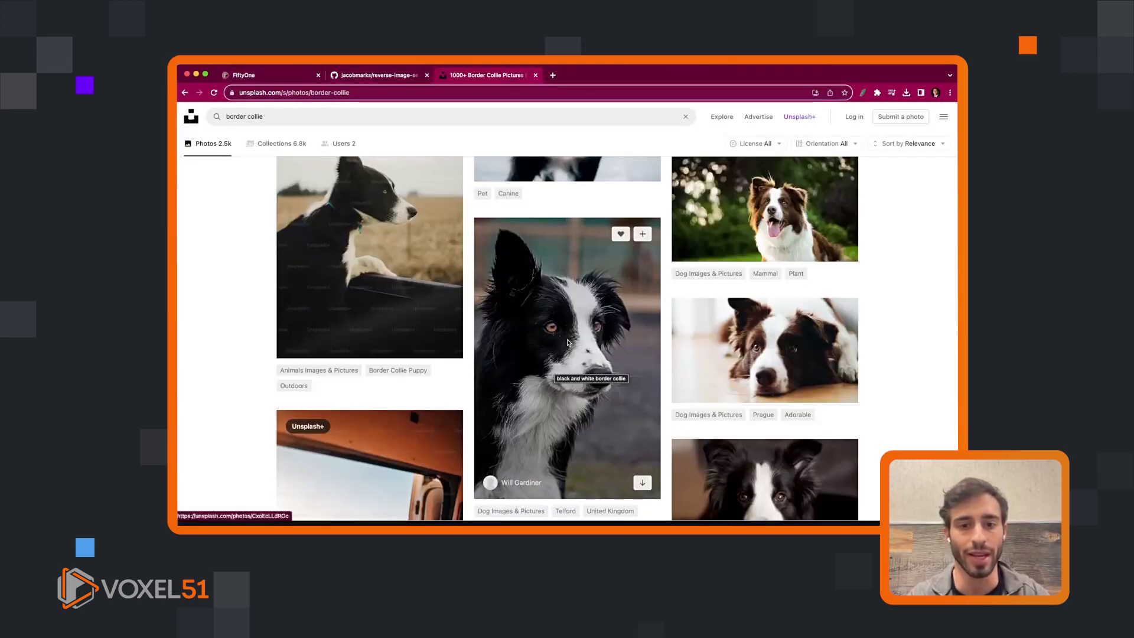
pyautogui.rightClick(570, 339)
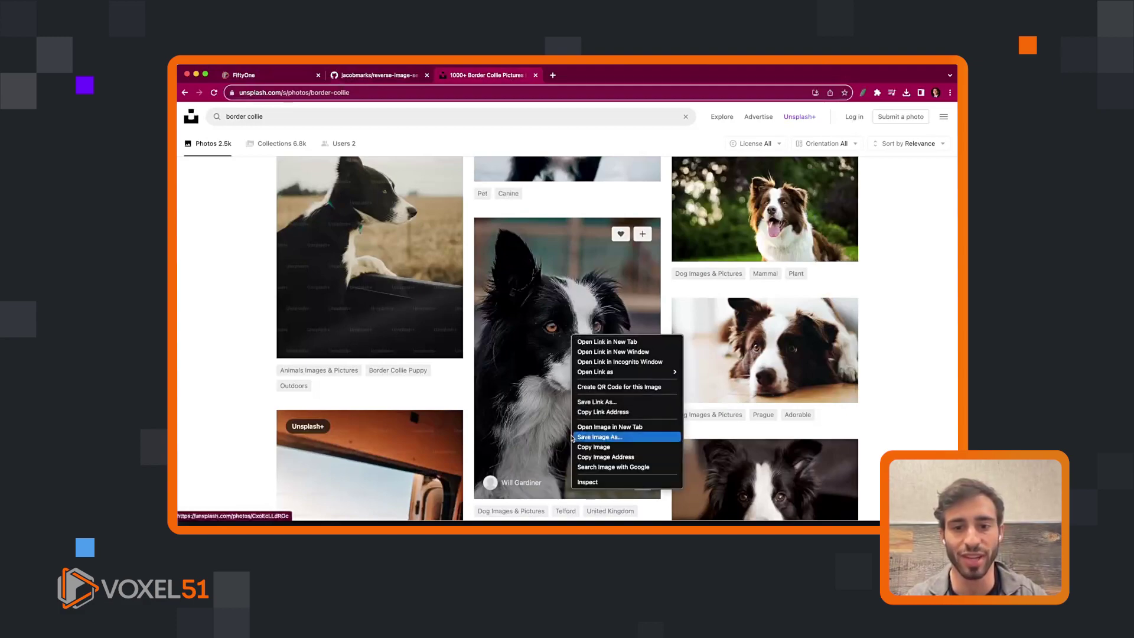
pyautogui.click(597, 458)
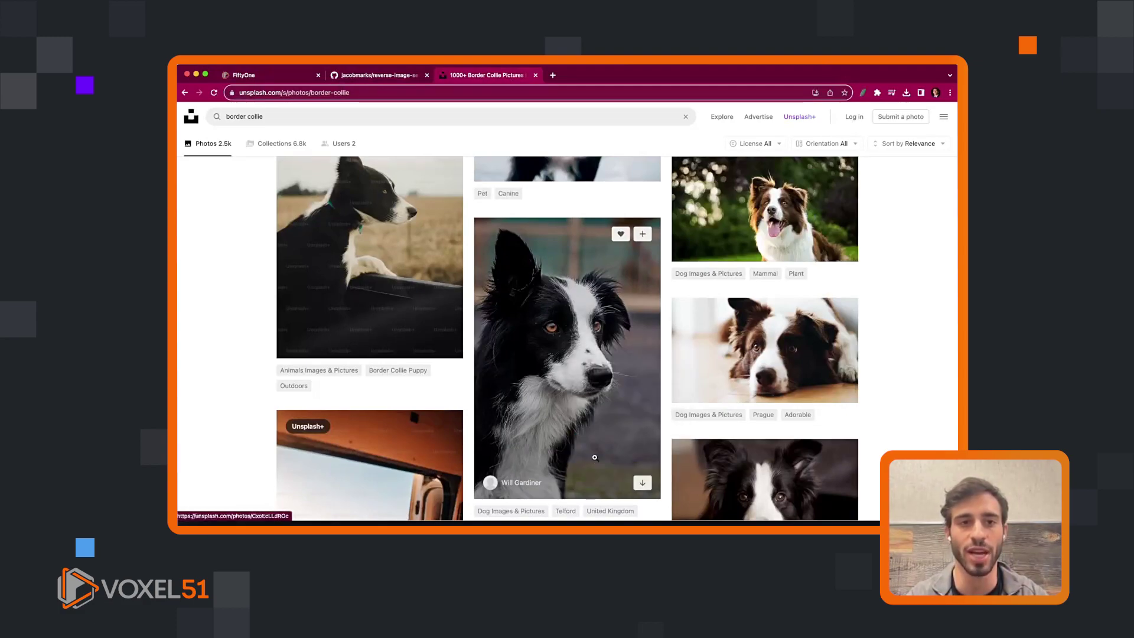
pyautogui.hotkey('ctrl', 'shift', 'Tab')
pyautogui.hotkey('ctrl', 'shift', 'Tab')
pyautogui.click(719, 251)
# - Paste the border collie image URL and run the similarity search
pyautogui.hotkey('ctrl', 'v')
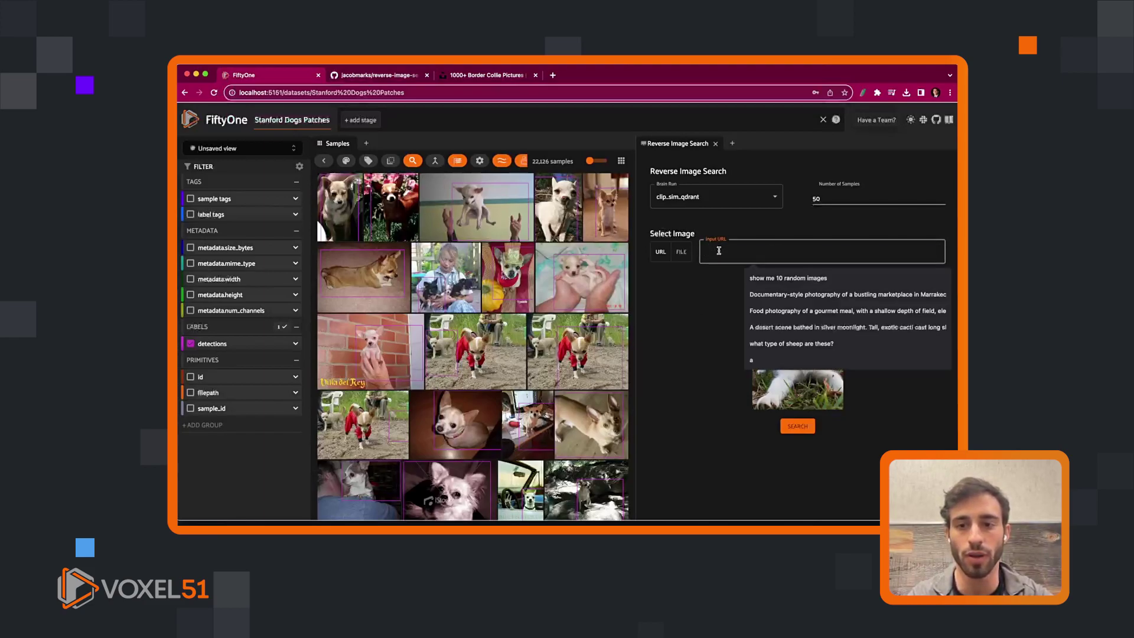
pyautogui.hotkey('ctrl', 'v')
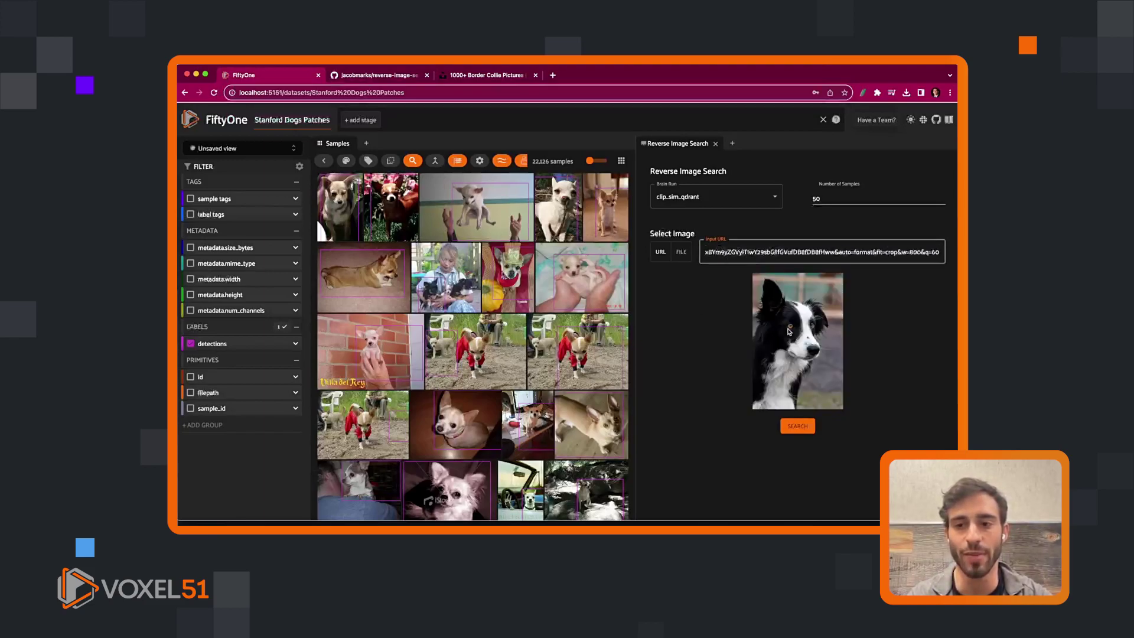
pyautogui.click(790, 427)
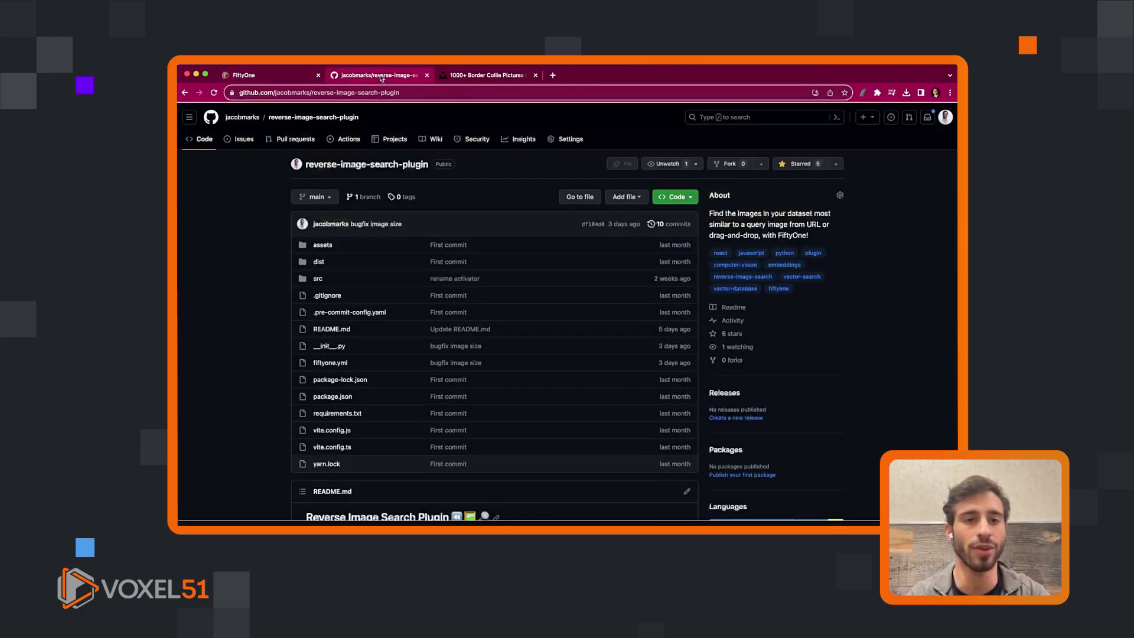
# - Open the plugin's __init__.py on GitHub and highlight the BytesIO and PIL Image imports
pyautogui.click(381, 75)
pyautogui.scroll(-1, 468, 196)
pyautogui.scroll(-2, 468, 197)
pyautogui.scroll(-1, 468, 197)
pyautogui.scroll(-3, 468, 198)
pyautogui.scroll(-1, 469, 197)
pyautogui.scroll(-1, 468, 196)
pyautogui.scroll(-1, 468, 198)
pyautogui.scroll(-3, 468, 197)
pyautogui.scroll(-3, 468, 196)
pyautogui.scroll(-1, 468, 196)
pyautogui.scroll(-2, 468, 197)
pyautogui.scroll(-1, 467, 197)
pyautogui.scroll(1, 468, 197)
pyautogui.scroll(10, 468, 197)
pyautogui.scroll(5, 370, 296)
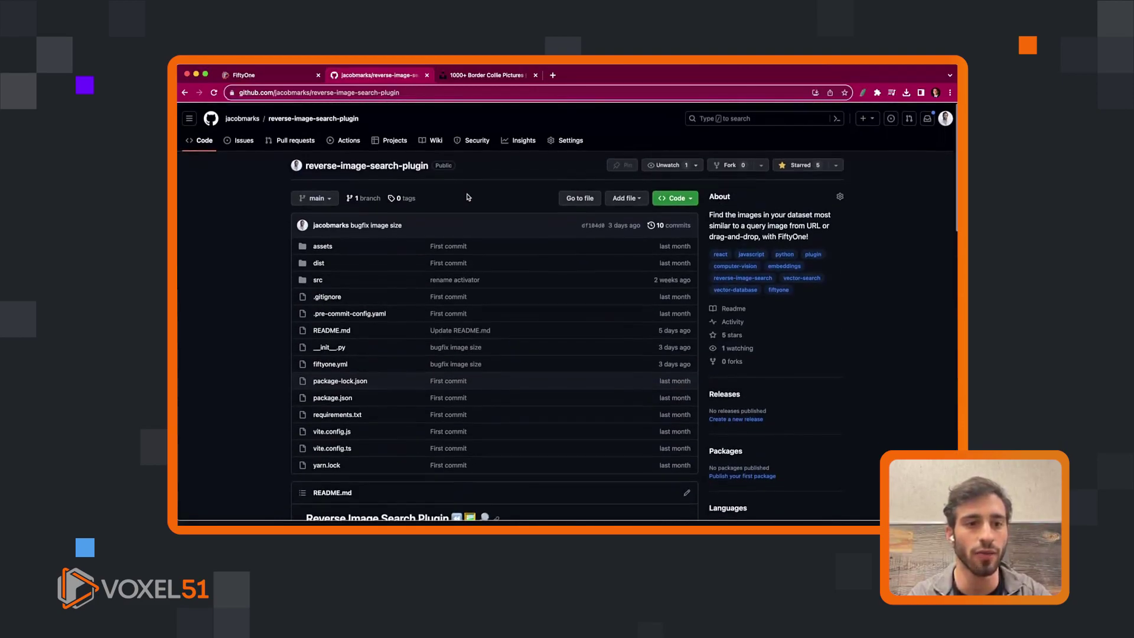
pyautogui.scroll(-1, 365, 293)
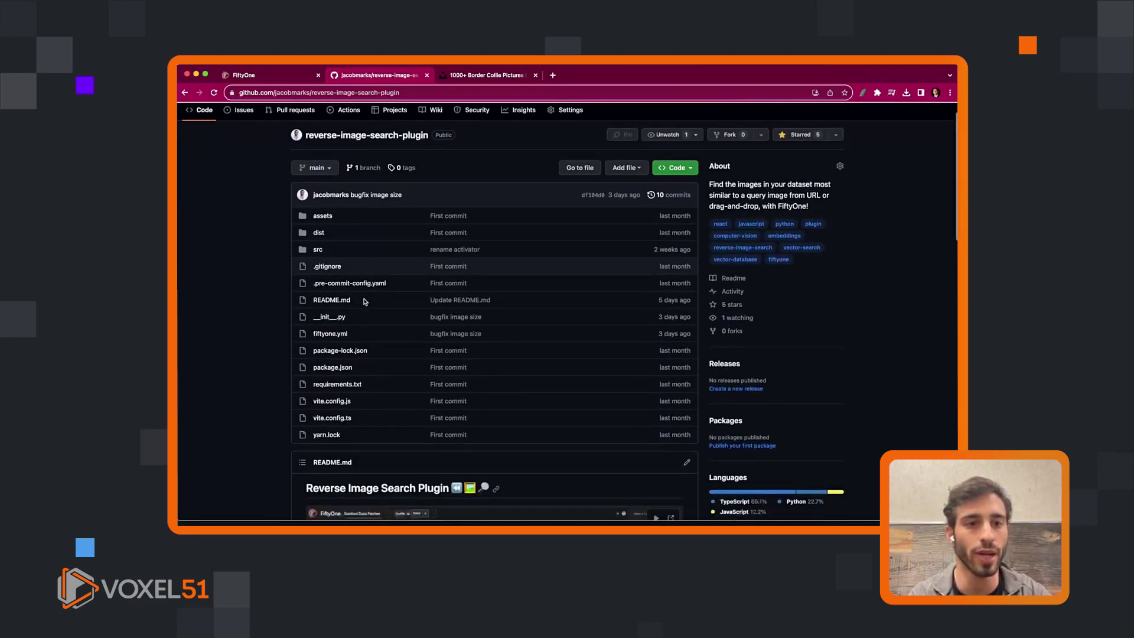
pyautogui.click(330, 318)
pyautogui.scroll(-2, 426, 314)
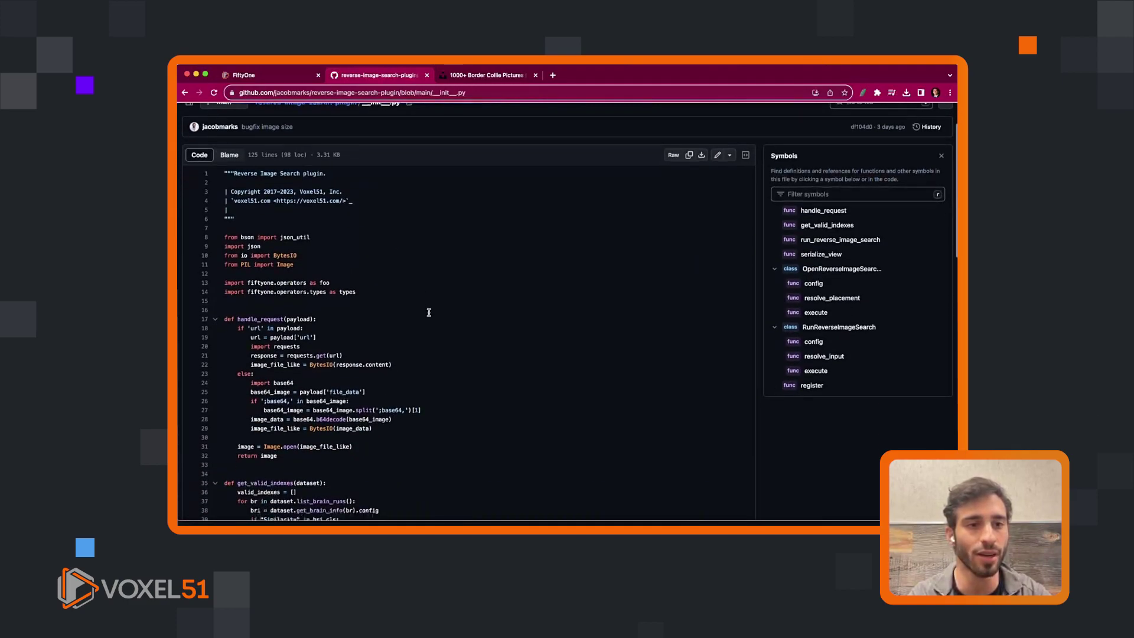
pyautogui.scroll(-1, 429, 312)
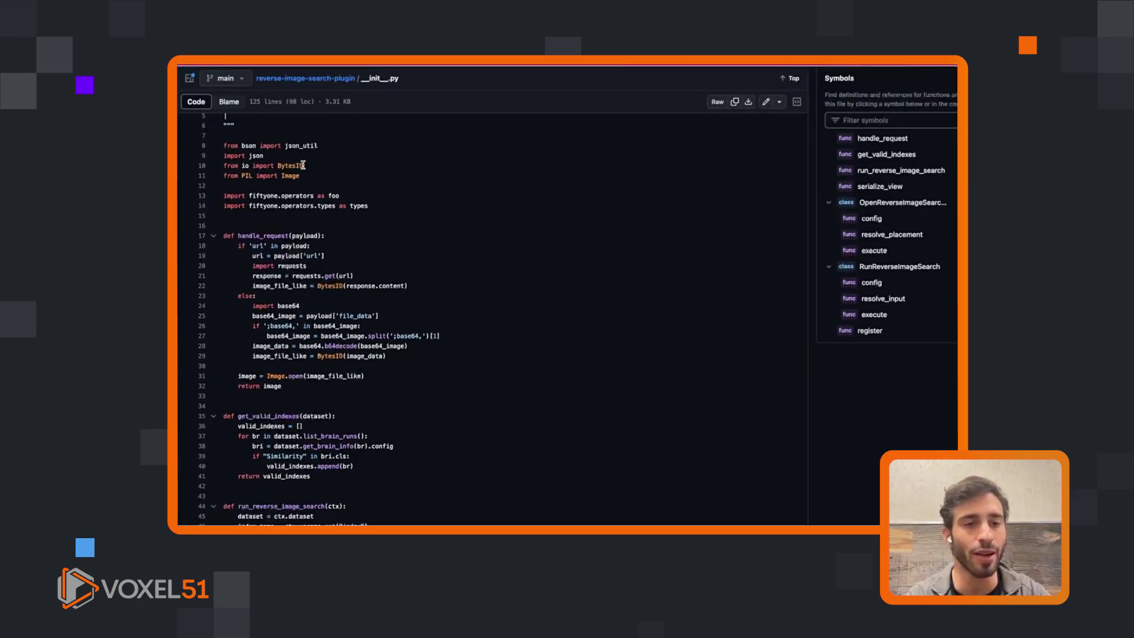
pyautogui.moveTo(305, 166); pyautogui.dragTo(224, 166)
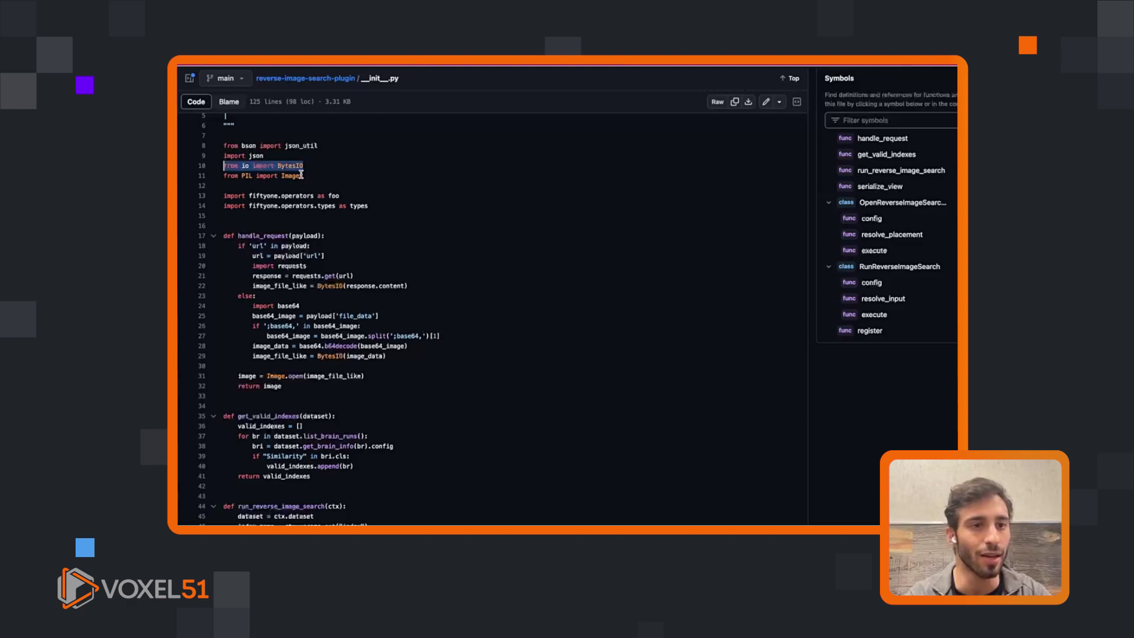
pyautogui.moveTo(300, 175); pyautogui.dragTo(217, 173)
pyautogui.scroll(-2, 301, 181)
pyautogui.scroll(-2, 303, 182)
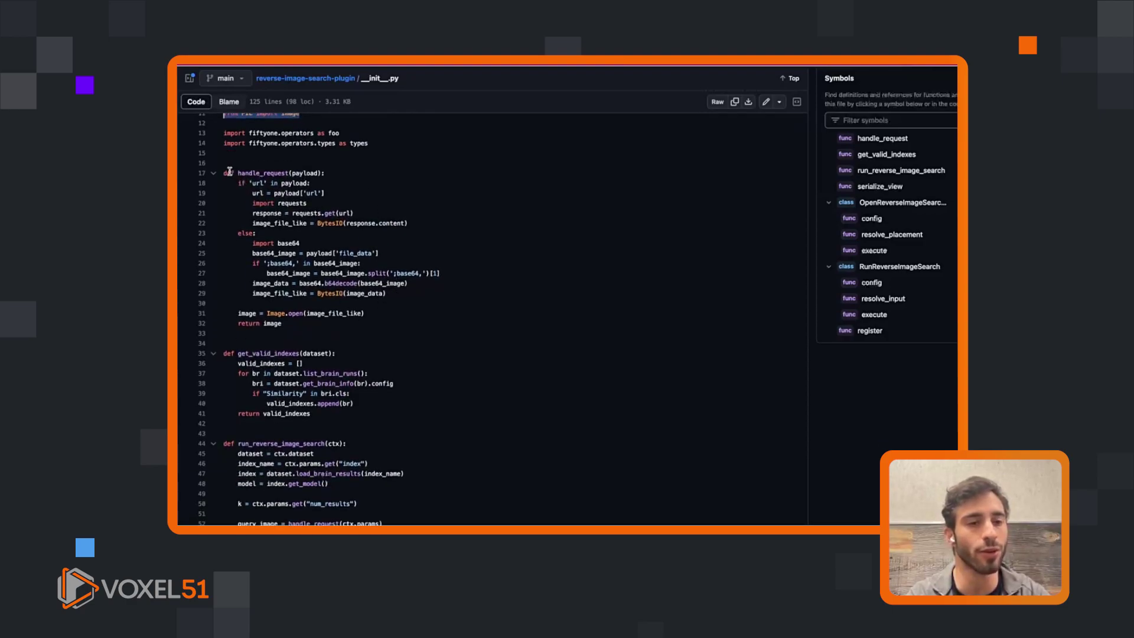
# - Trace payload, the url-handling lines, base64_image and image_data in handle_request
pyautogui.click(286, 192)
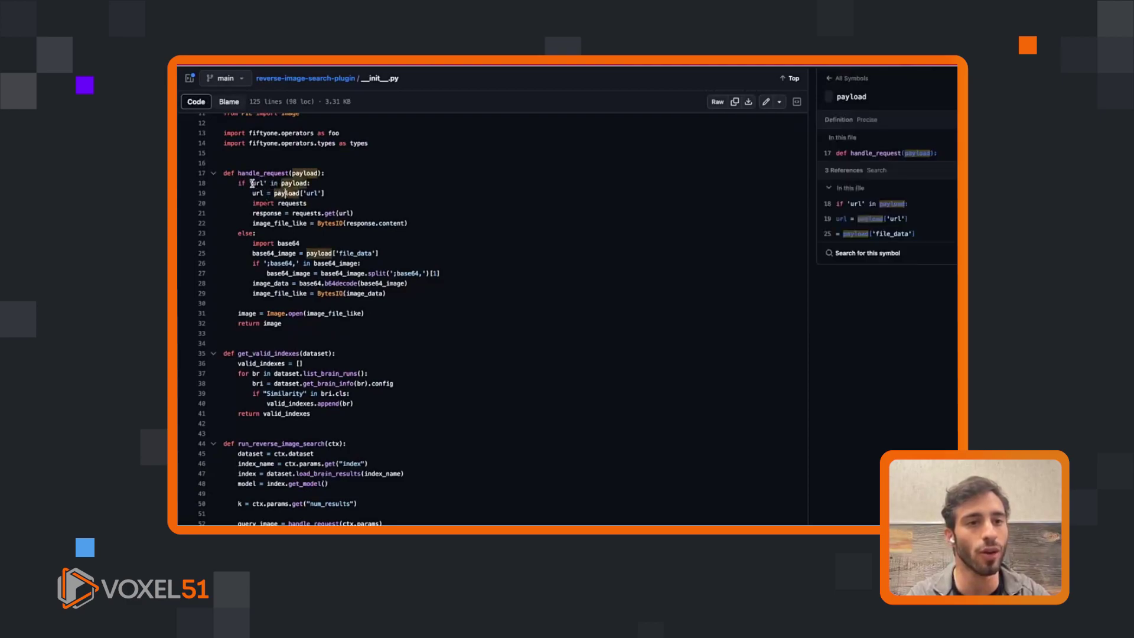
pyautogui.moveTo(249, 183); pyautogui.dragTo(329, 192)
pyautogui.click(259, 233)
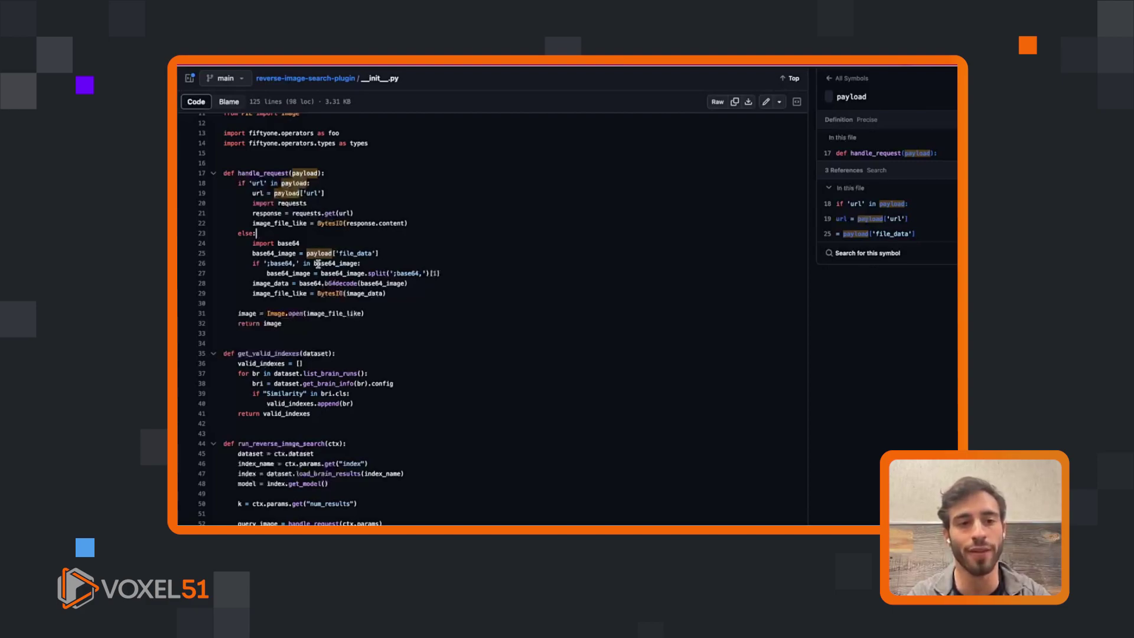
pyautogui.click(313, 263)
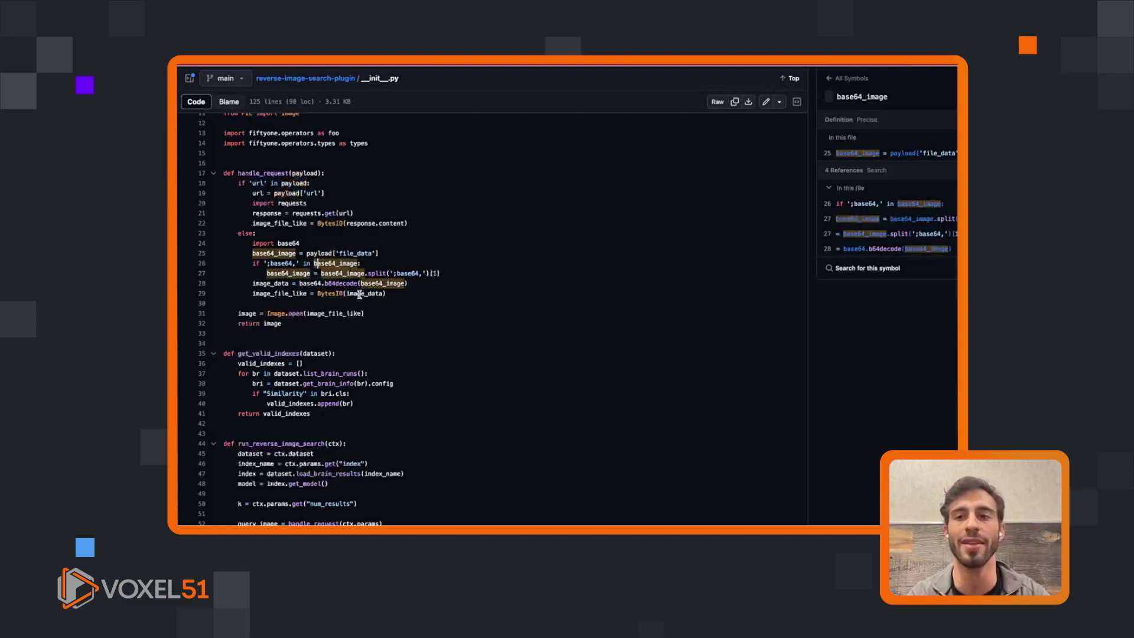
pyautogui.click(359, 294)
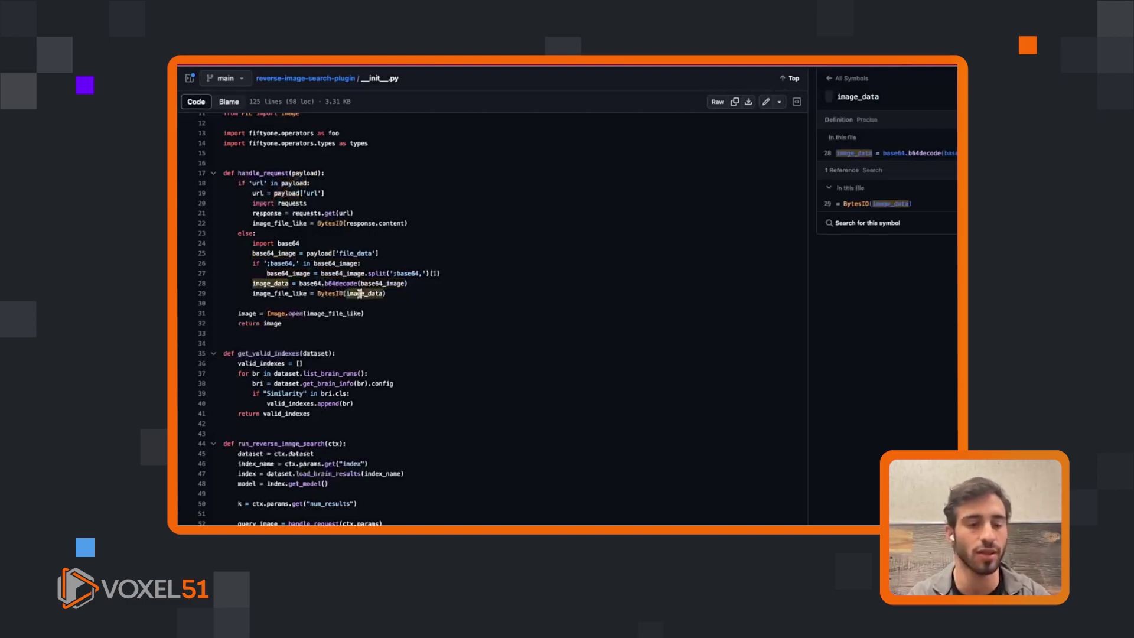
pyautogui.scroll(-1, 359, 293)
pyautogui.scroll(-5, 359, 293)
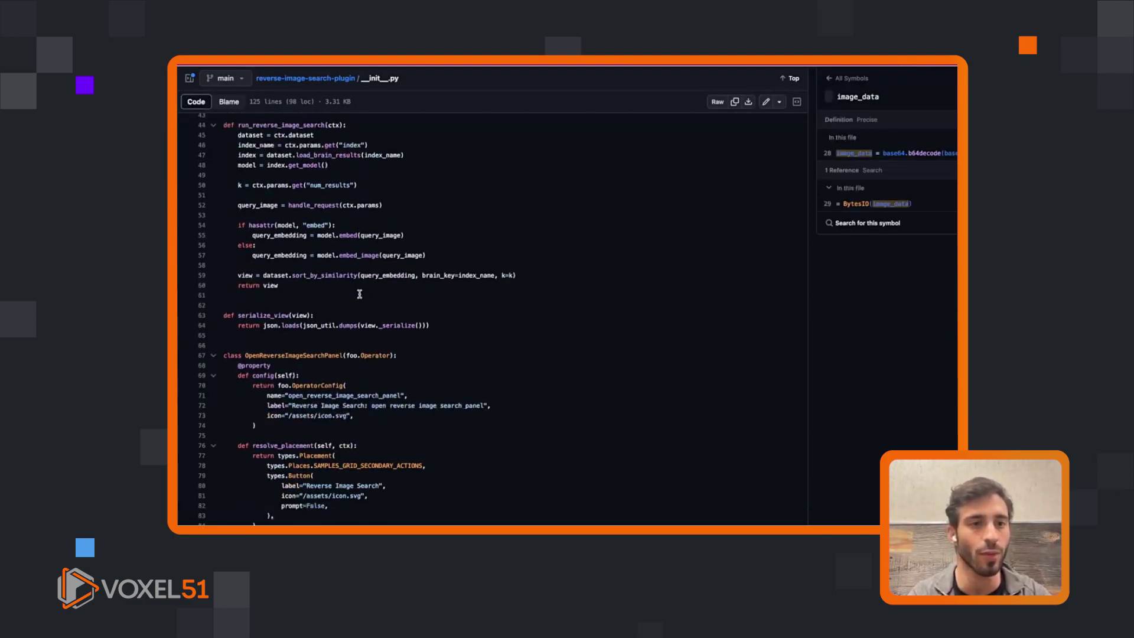
pyautogui.scroll(1, 359, 293)
pyautogui.moveTo(238, 141); pyautogui.dragTo(346, 141)
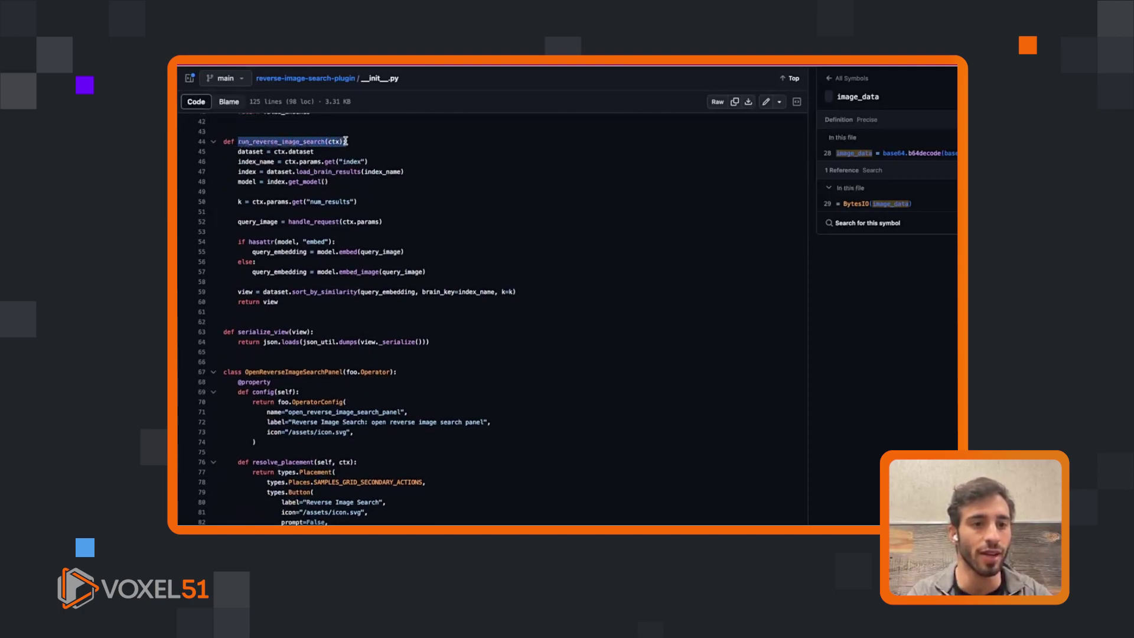
pyautogui.scroll(-1, 366, 256)
pyautogui.scroll(-1, 365, 257)
pyautogui.scroll(-2, 365, 256)
pyautogui.scroll(-2, 366, 256)
pyautogui.scroll(-2, 365, 257)
pyautogui.scroll(-2, 365, 257)
pyautogui.scroll(-2, 365, 256)
pyautogui.scroll(-2, 366, 257)
pyautogui.scroll(-2, 362, 308)
pyautogui.scroll(-2, 362, 308)
pyautogui.scroll(-3, 362, 307)
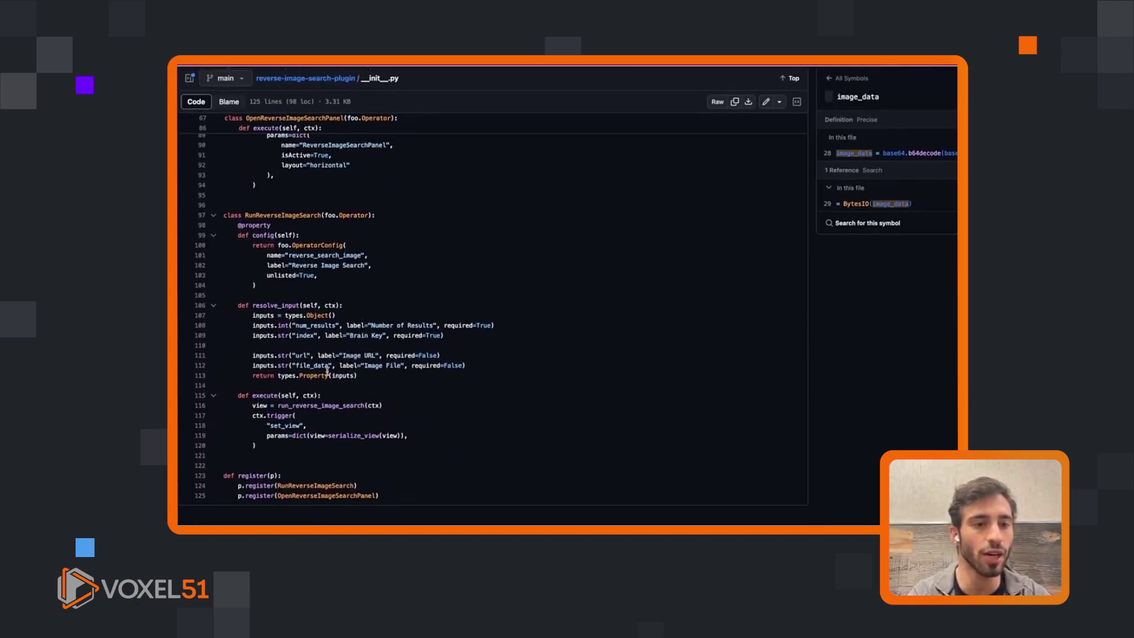
# - Highlight the image search call and the RunReverseImageSearch and OpenReverseImageSearchPanel classes, then return to the repo root
pyautogui.moveTo(252, 405); pyautogui.dragTo(384, 406)
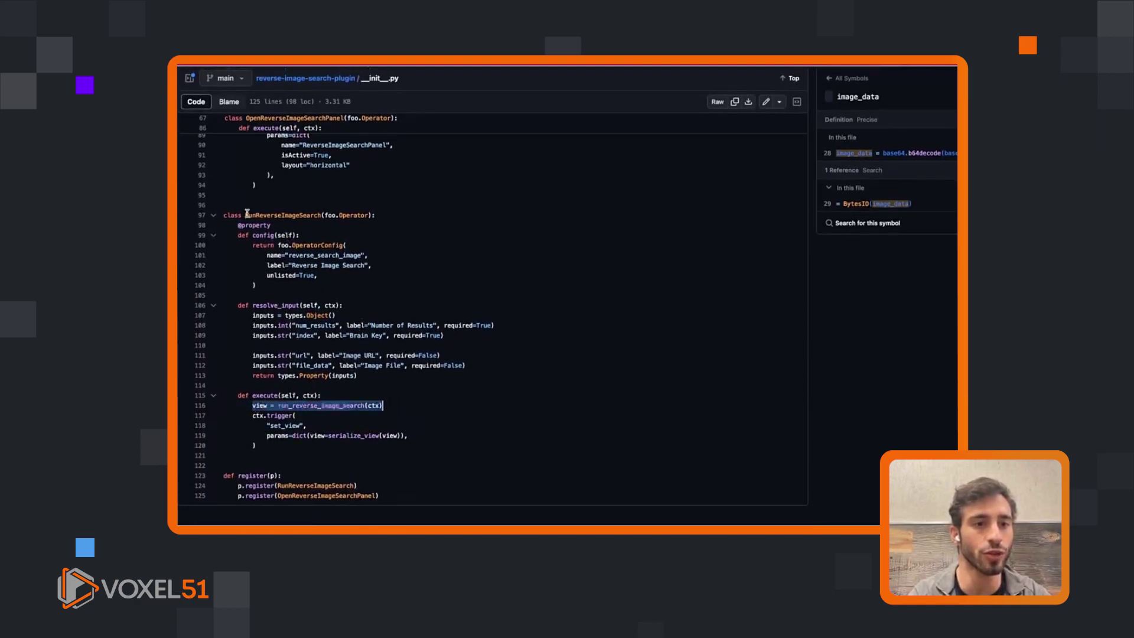
pyautogui.moveTo(245, 215); pyautogui.dragTo(370, 216)
pyautogui.scroll(2, 377, 331)
pyautogui.scroll(5, 376, 331)
pyautogui.scroll(4, 377, 330)
pyautogui.scroll(1, 376, 331)
pyautogui.scroll(-2, 377, 330)
pyautogui.scroll(-3, 289, 381)
pyautogui.moveTo(245, 275); pyautogui.dragTo(346, 275)
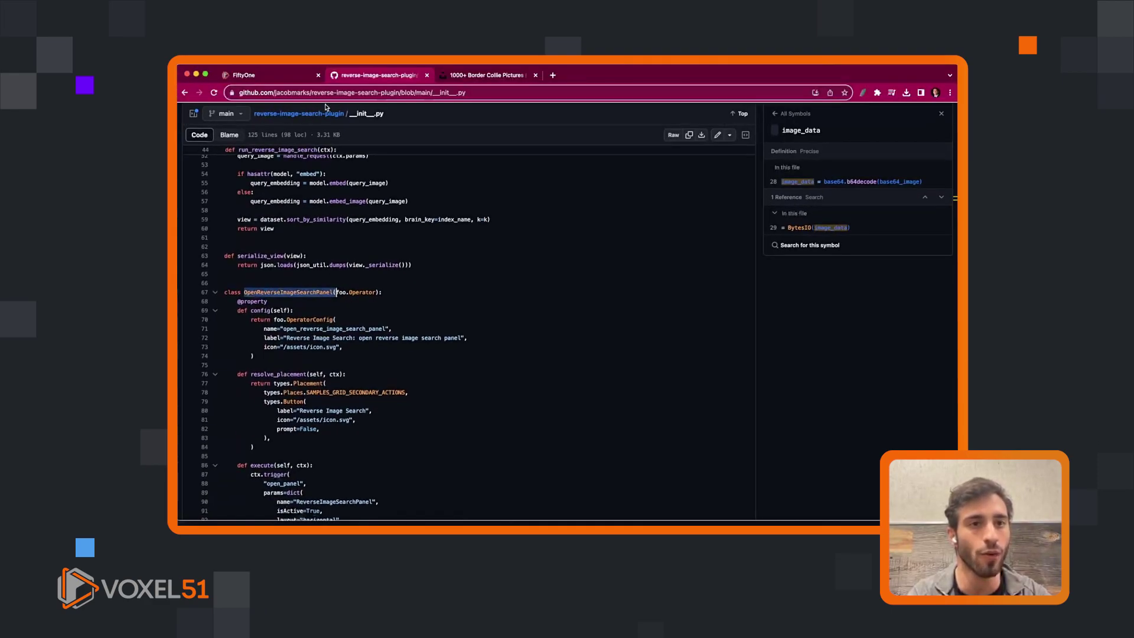
pyautogui.click(314, 116)
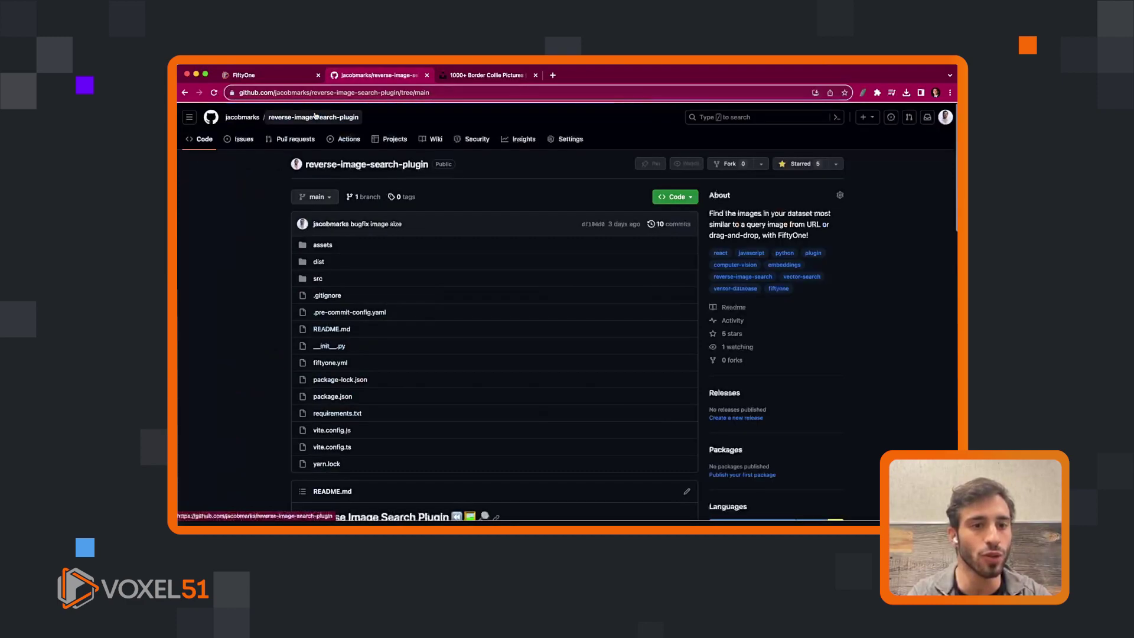
# - Open src/ReverseImageSearchPlugin.tsx and highlight handleInputChange and the operatorExecutor block
pyautogui.click(317, 278)
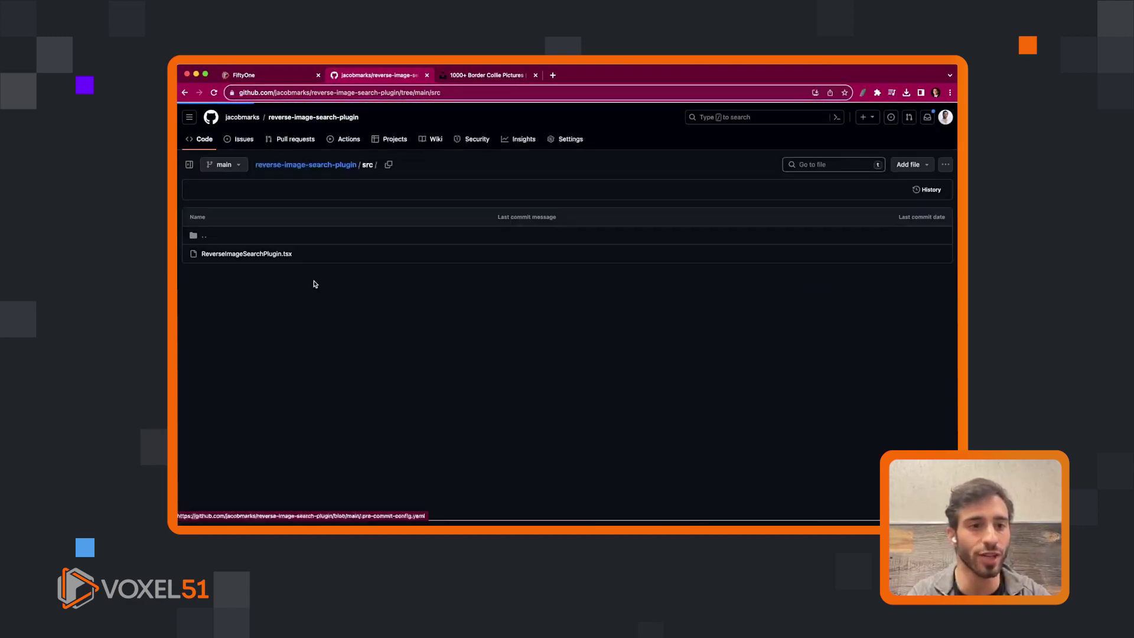
pyautogui.click(279, 254)
pyautogui.scroll(-3, 394, 415)
pyautogui.scroll(-2, 394, 415)
pyautogui.scroll(-2, 394, 416)
pyautogui.scroll(-2, 394, 415)
pyautogui.scroll(2, 395, 414)
pyautogui.scroll(-1, 394, 415)
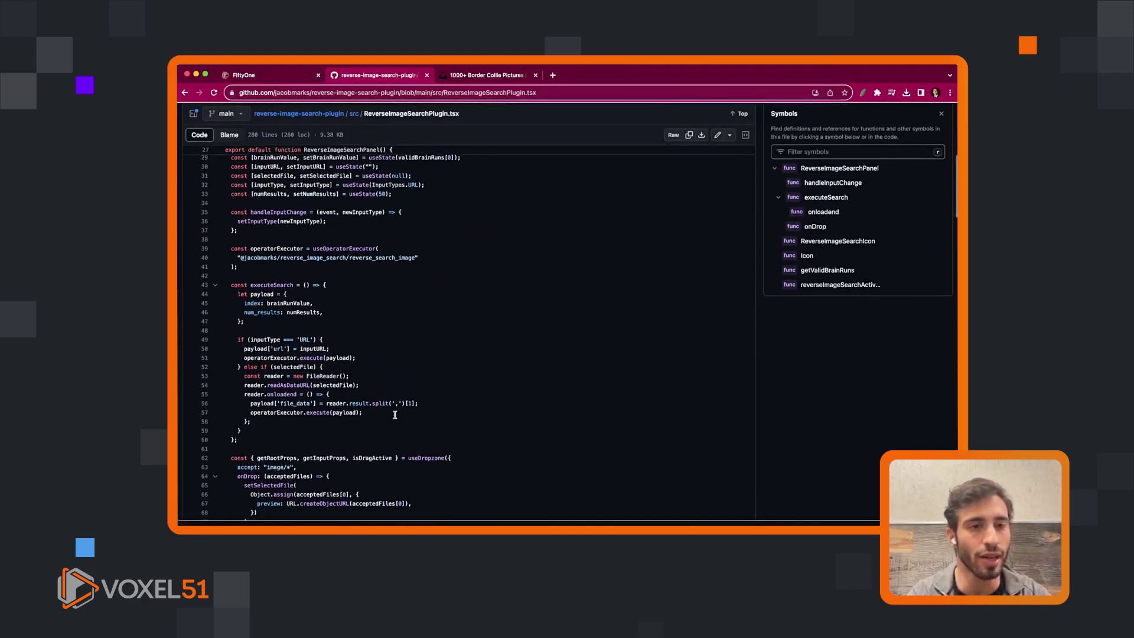
pyautogui.moveTo(229, 188); pyautogui.dragTo(250, 208)
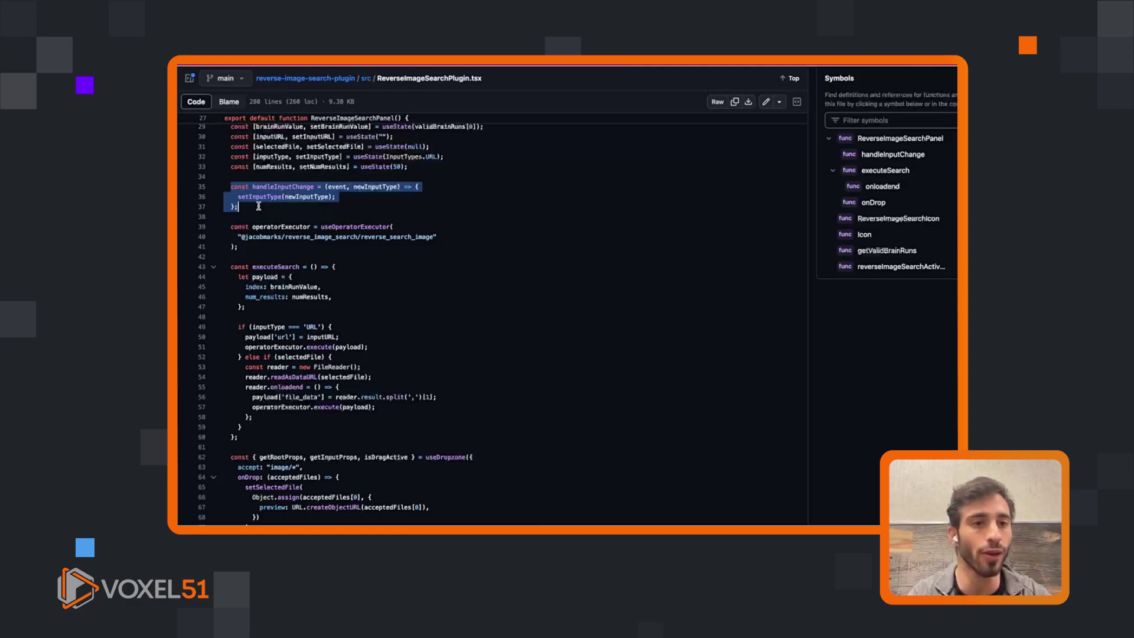
pyautogui.scroll(-2, 257, 205)
pyautogui.moveTo(253, 202); pyautogui.dragTo(234, 182)
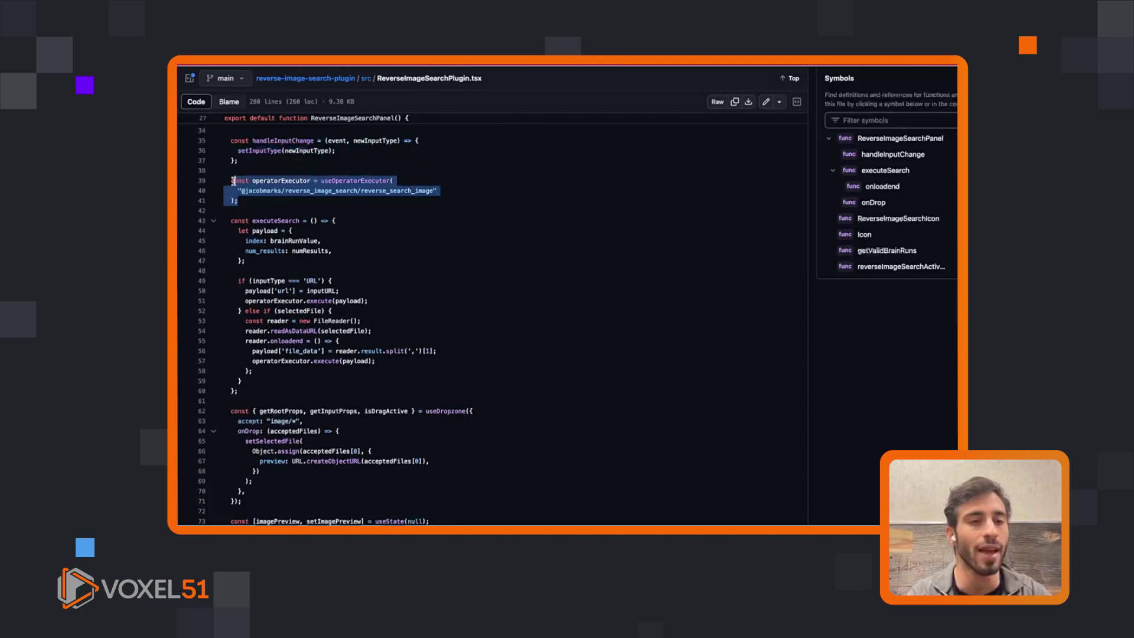
# - Highlight the reverse_search_image operator path, the URL-versus-file branch, and the image preview block
pyautogui.click(253, 200)
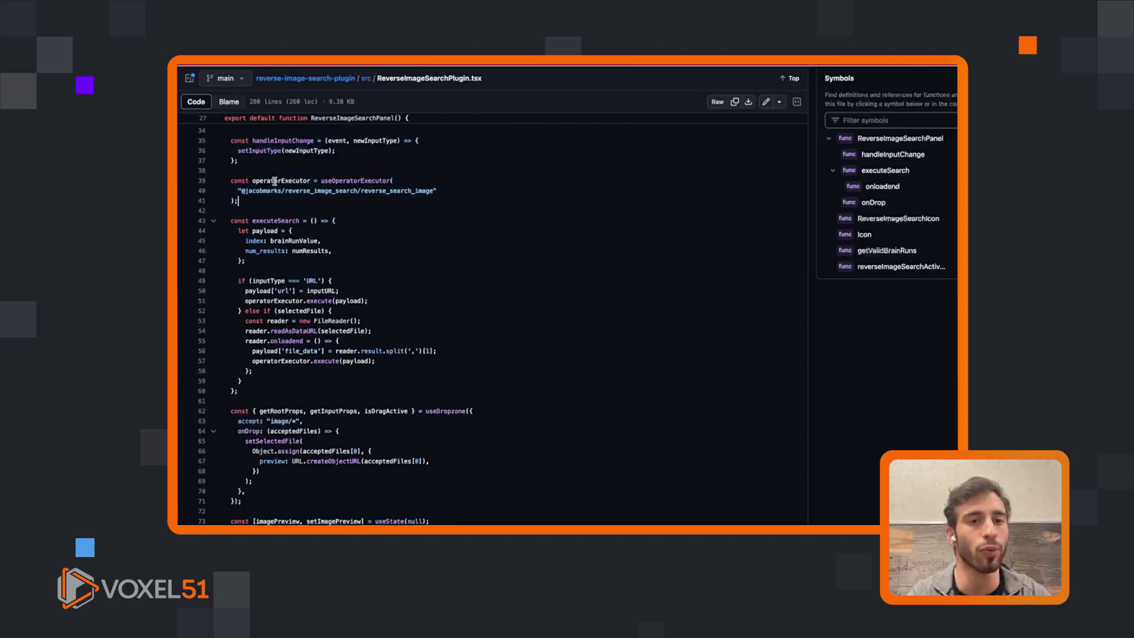
pyautogui.moveTo(238, 191); pyautogui.dragTo(436, 193)
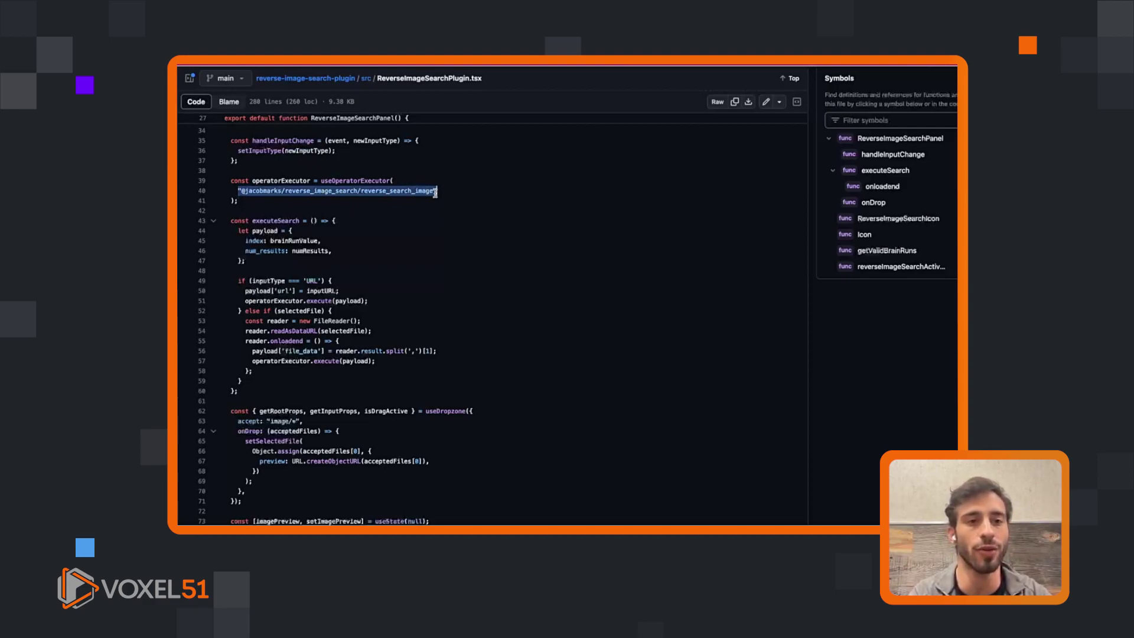
pyautogui.scroll(-1, 435, 193)
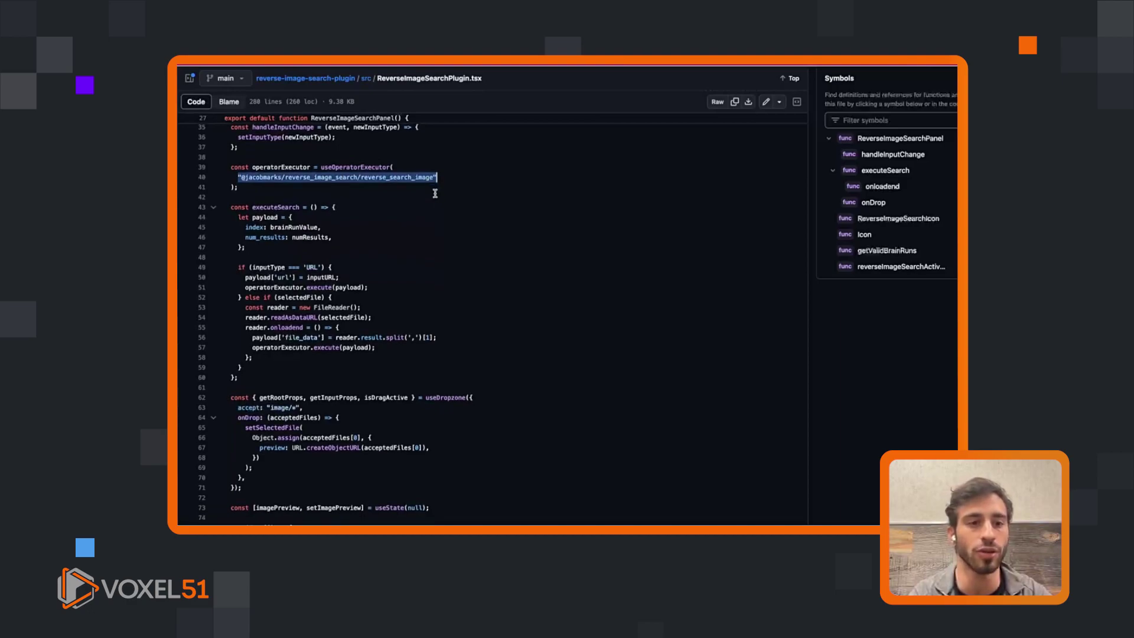
pyautogui.scroll(-2, 435, 193)
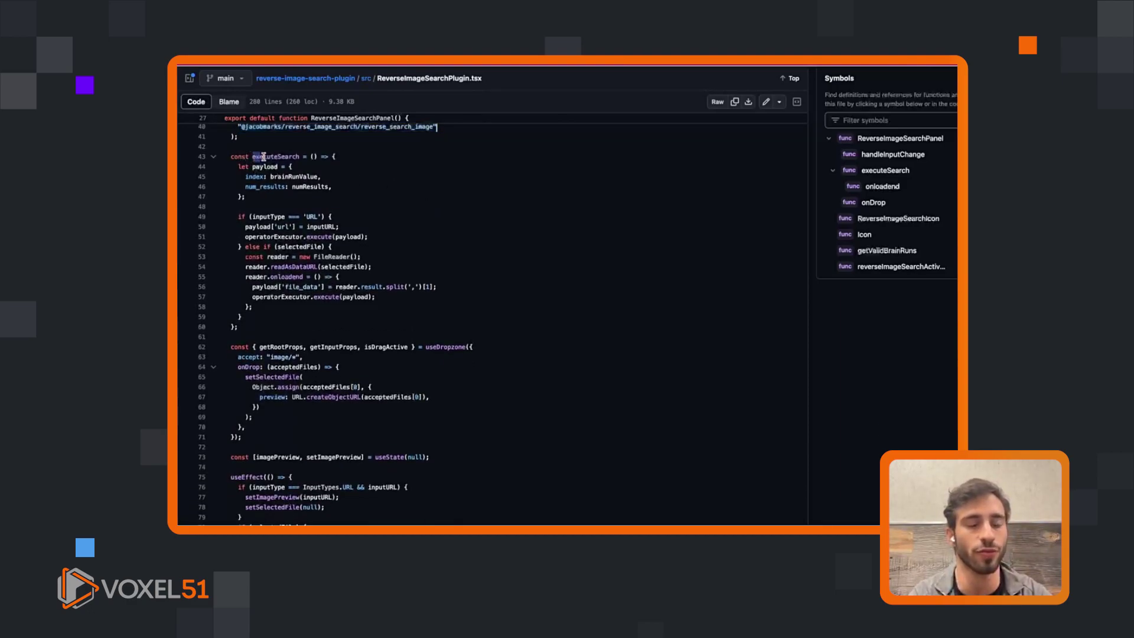
pyautogui.moveTo(248, 156); pyautogui.dragTo(307, 156)
pyautogui.scroll(-1, 316, 253)
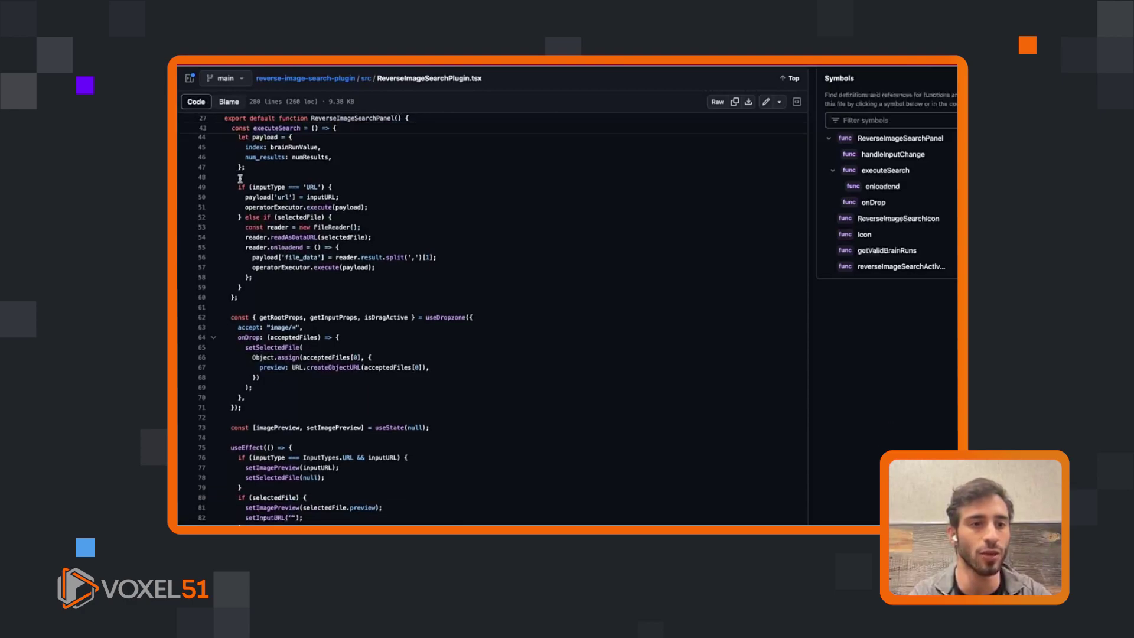
pyautogui.moveTo(238, 187)
pyautogui.mouseDown()
pyautogui.moveTo(263, 202)
pyautogui.moveTo(252, 298)
pyautogui.mouseUp()
pyautogui.scroll(-1, 251, 304)
pyautogui.scroll(-1, 251, 303)
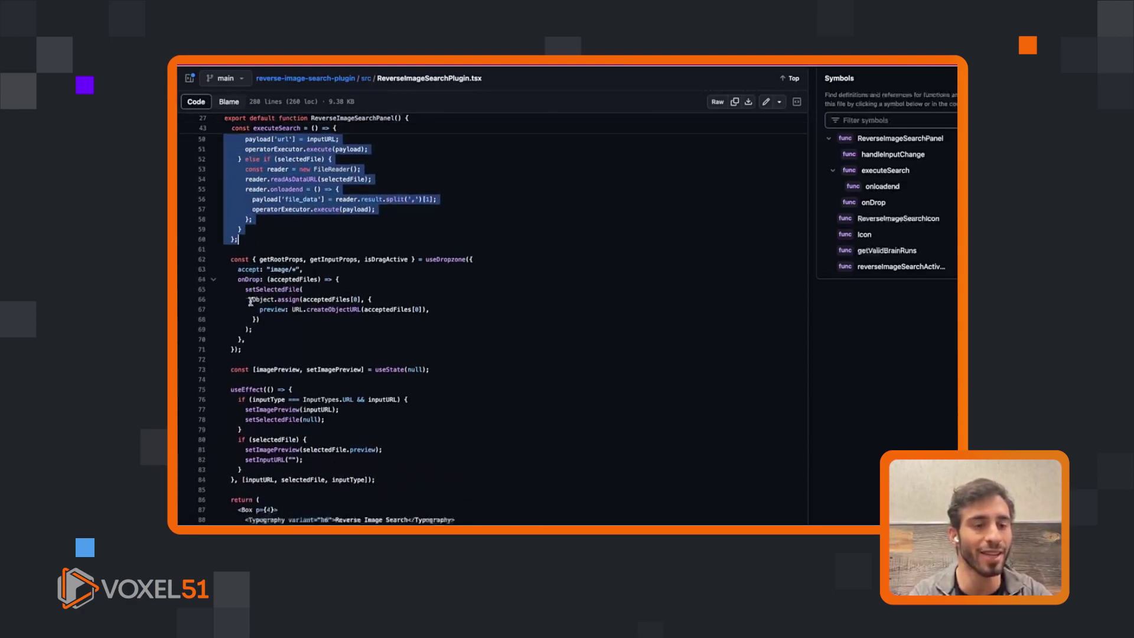
pyautogui.scroll(-1, 261, 233)
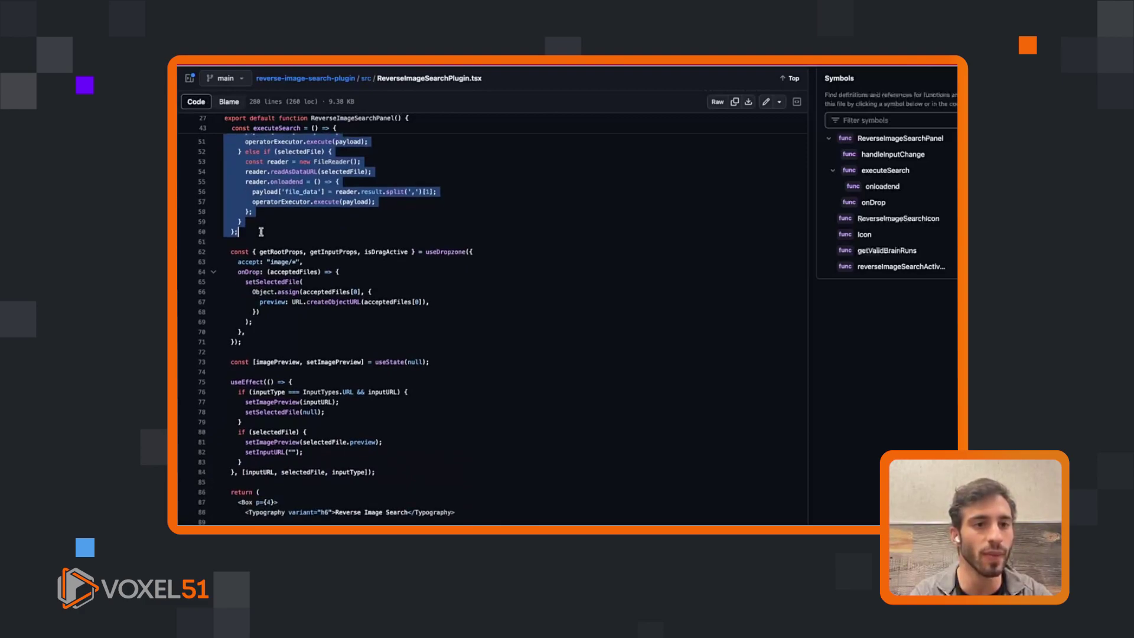
pyautogui.scroll(-1, 261, 232)
pyautogui.scroll(-1, 261, 233)
pyautogui.scroll(-1, 261, 233)
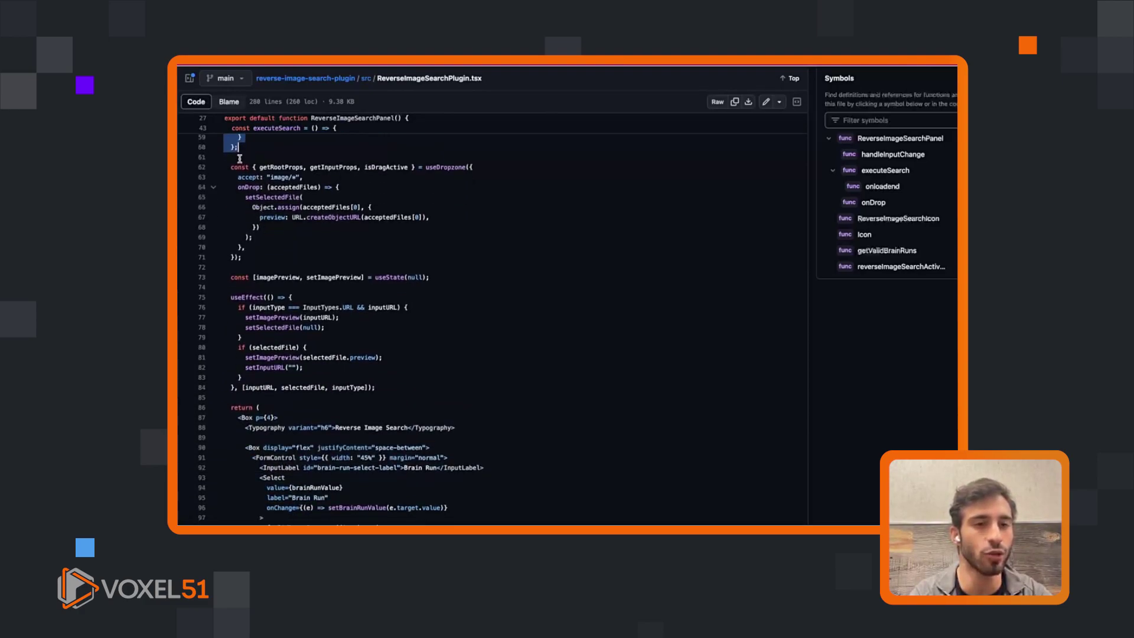
pyautogui.moveTo(238, 147)
pyautogui.mouseDown()
pyautogui.moveTo(306, 224)
pyautogui.moveTo(264, 263)
pyautogui.mouseUp()
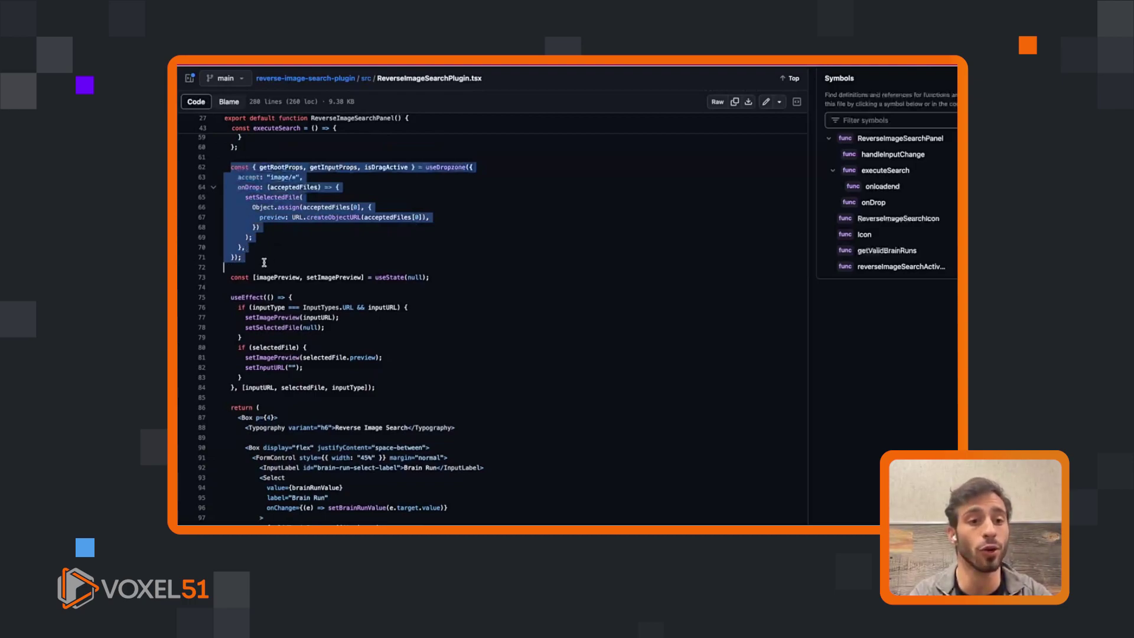
pyautogui.scroll(-4, 263, 263)
pyautogui.scroll(-2, 263, 262)
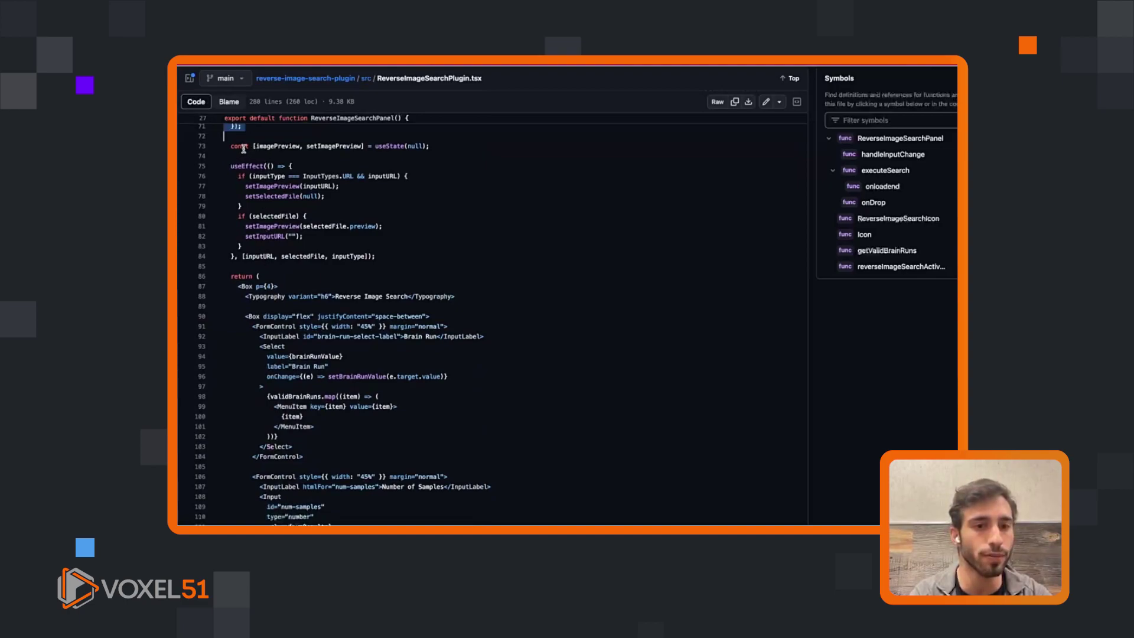
pyautogui.scroll(-2, 279, 213)
pyautogui.scroll(-2, 279, 213)
pyautogui.scroll(-1, 279, 212)
pyautogui.scroll(-2, 282, 195)
pyautogui.scroll(-3, 284, 178)
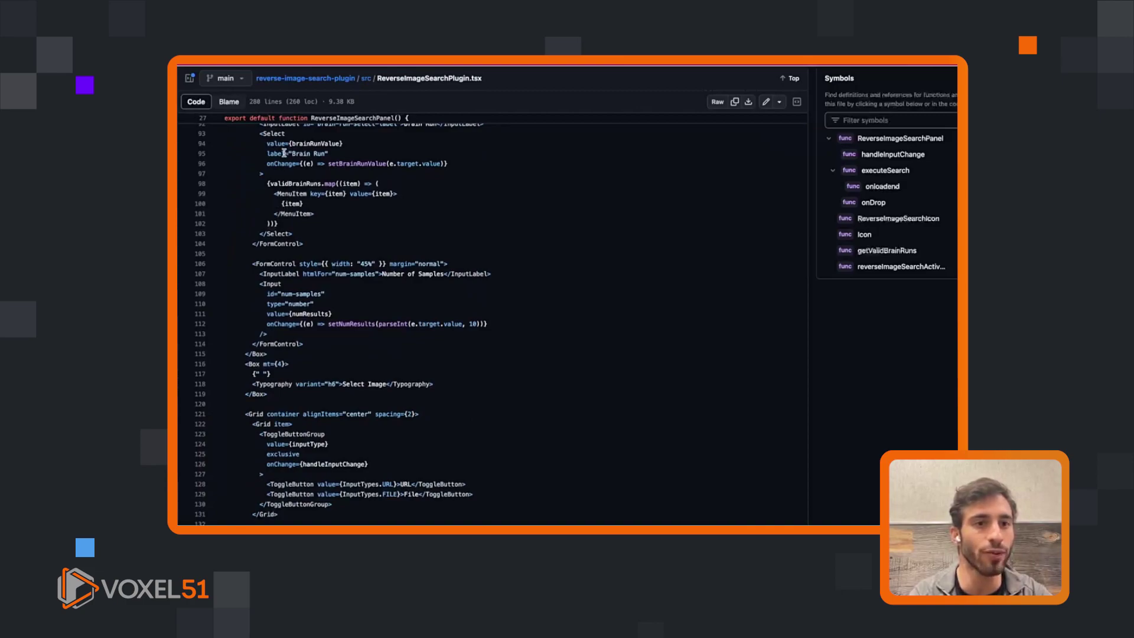
pyautogui.scroll(1, 285, 164)
pyautogui.moveTo(266, 155); pyautogui.dragTo(344, 154)
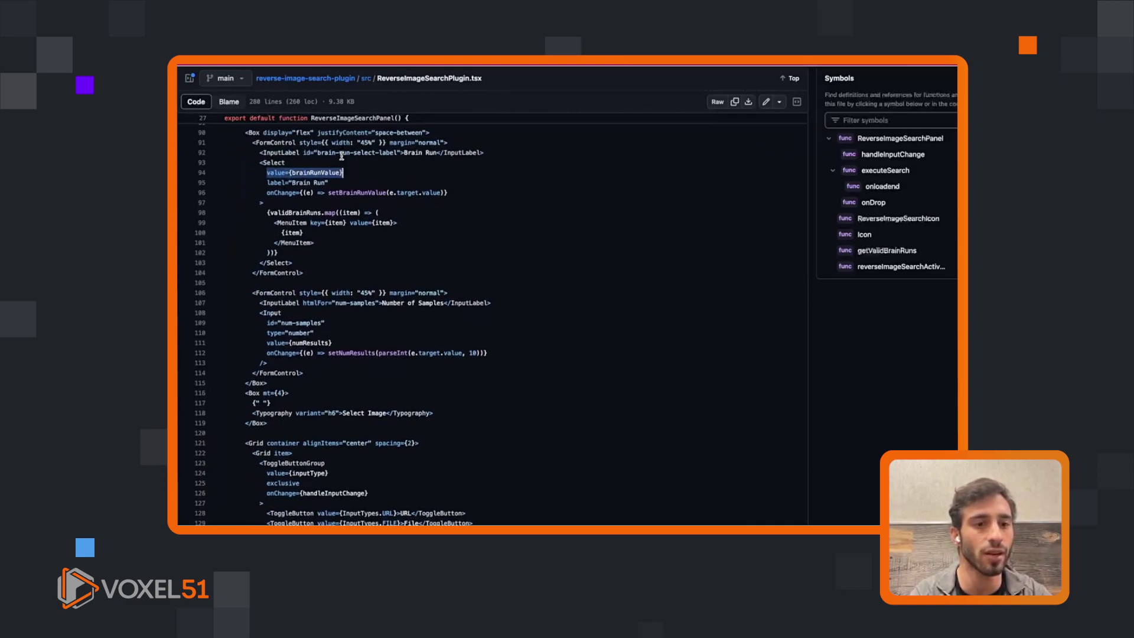
pyautogui.scroll(1, 343, 155)
pyautogui.scroll(-2, 342, 155)
pyautogui.scroll(-1, 342, 156)
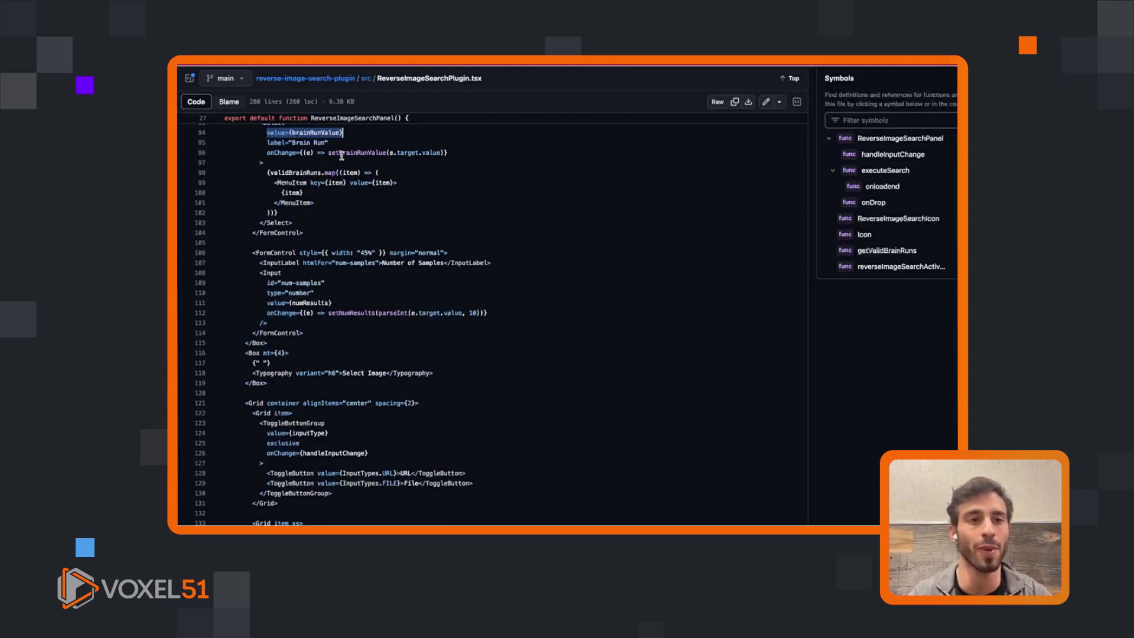
pyautogui.scroll(-3, 336, 160)
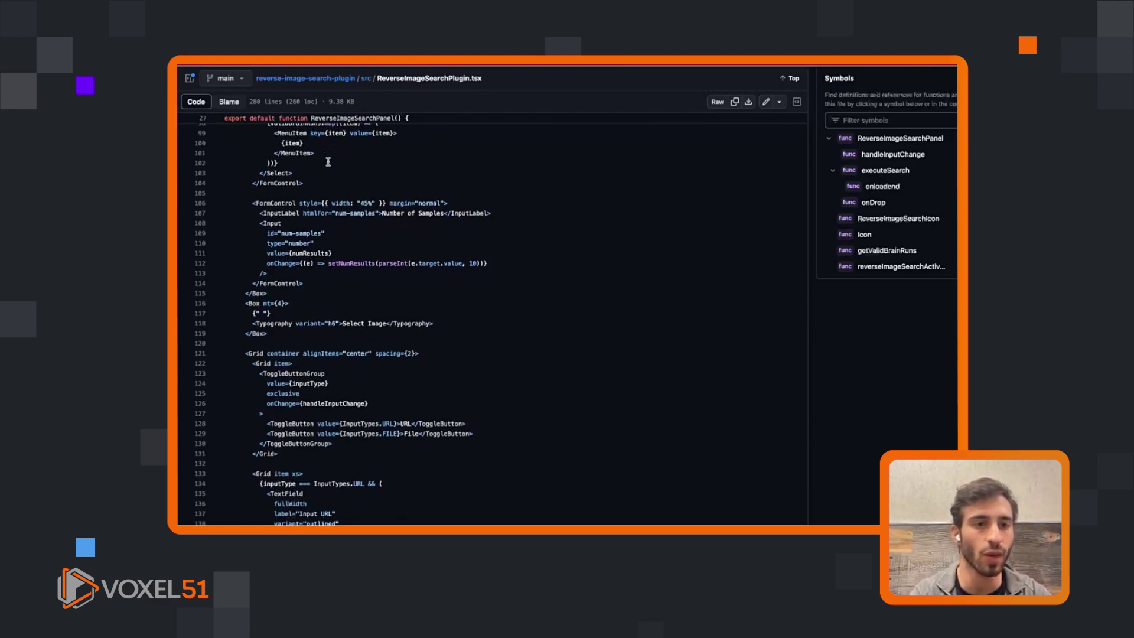
pyautogui.scroll(-2, 328, 162)
pyautogui.moveTo(259, 189)
pyautogui.mouseDown()
pyautogui.moveTo(458, 191)
pyautogui.moveTo(447, 190)
pyautogui.mouseUp()
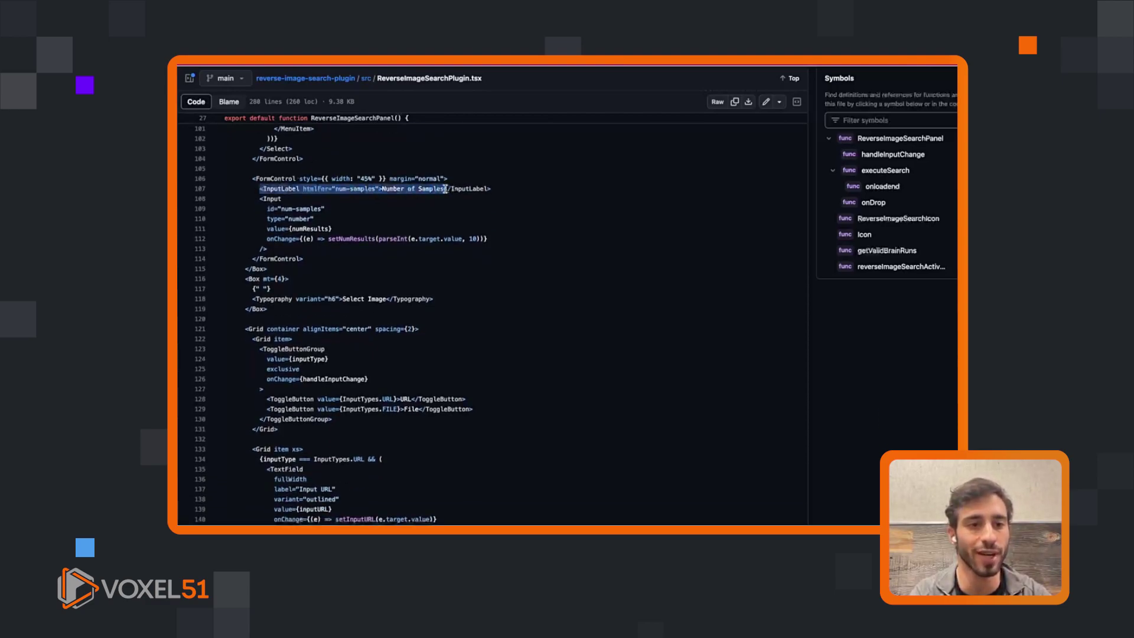
pyautogui.scroll(-3, 445, 189)
pyautogui.scroll(-3, 446, 189)
pyautogui.scroll(-3, 444, 189)
pyautogui.scroll(-2, 445, 189)
pyautogui.scroll(-3, 445, 189)
pyautogui.scroll(-3, 445, 188)
pyautogui.scroll(-3, 445, 189)
pyautogui.scroll(-3, 445, 189)
pyautogui.scroll(-2, 446, 189)
pyautogui.scroll(-1, 445, 188)
pyautogui.scroll(-3, 445, 189)
pyautogui.scroll(-3, 445, 189)
pyautogui.moveTo(244, 165)
pyautogui.mouseDown()
pyautogui.moveTo(347, 214)
pyautogui.moveTo(341, 272)
pyautogui.mouseUp()
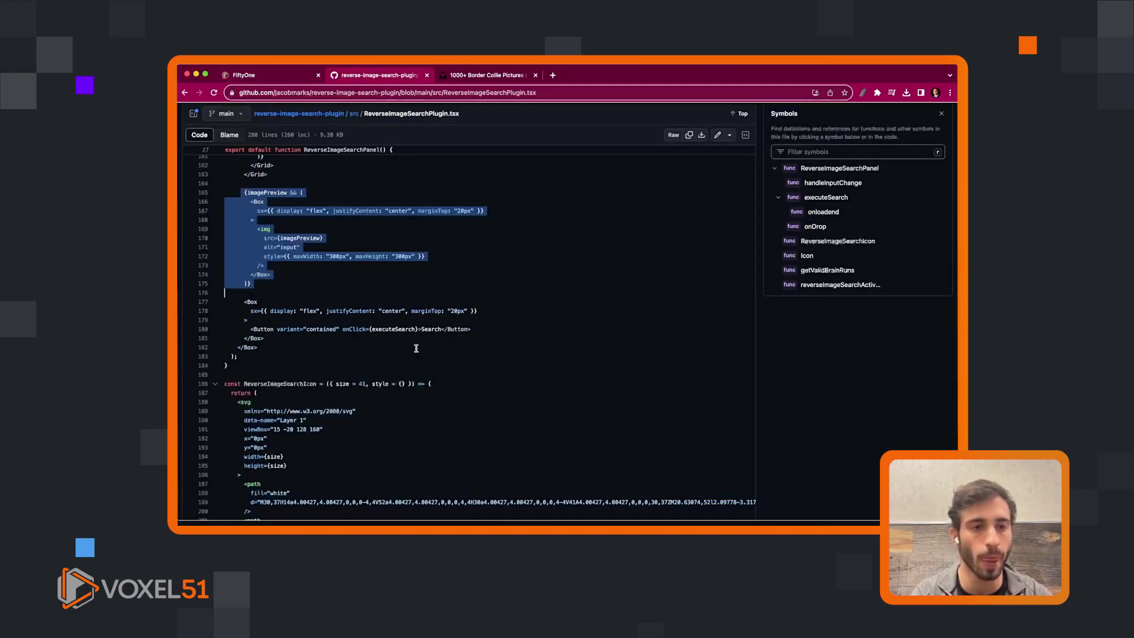
pyautogui.scroll(-5, 416, 348)
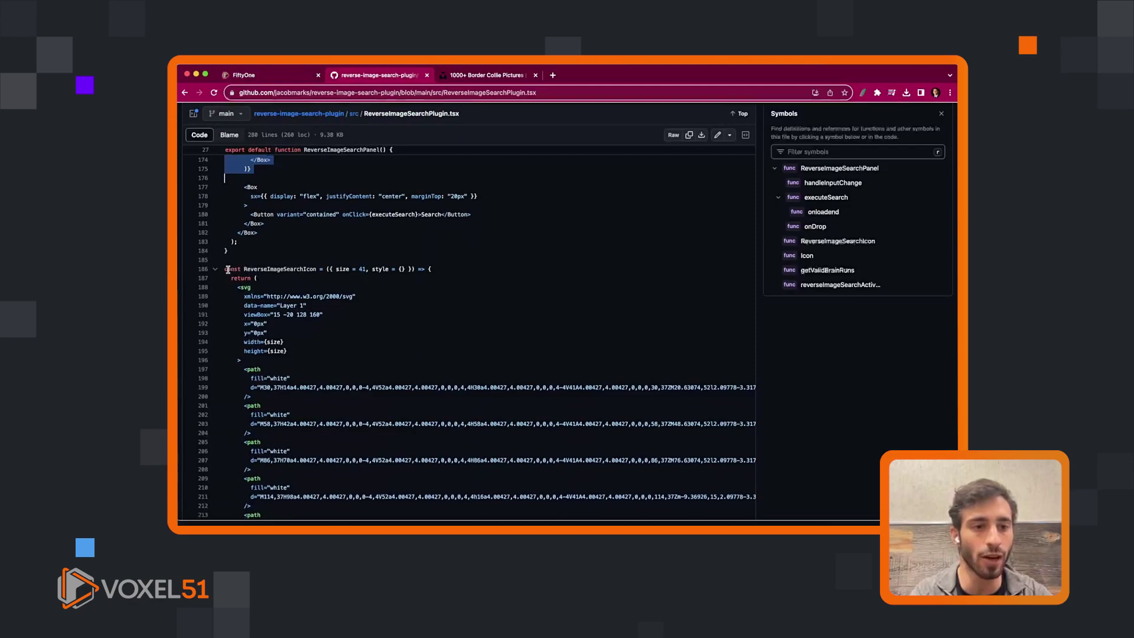
# - Select the ReverseImageSearchIcon code and look up ReverseImageSearchPanel in the Symbols pane
pyautogui.moveTo(225, 269)
pyautogui.mouseDown()
pyautogui.moveTo(352, 366)
pyautogui.moveTo(309, 411)
pyautogui.mouseUp()
pyautogui.scroll(-10, 354, 366)
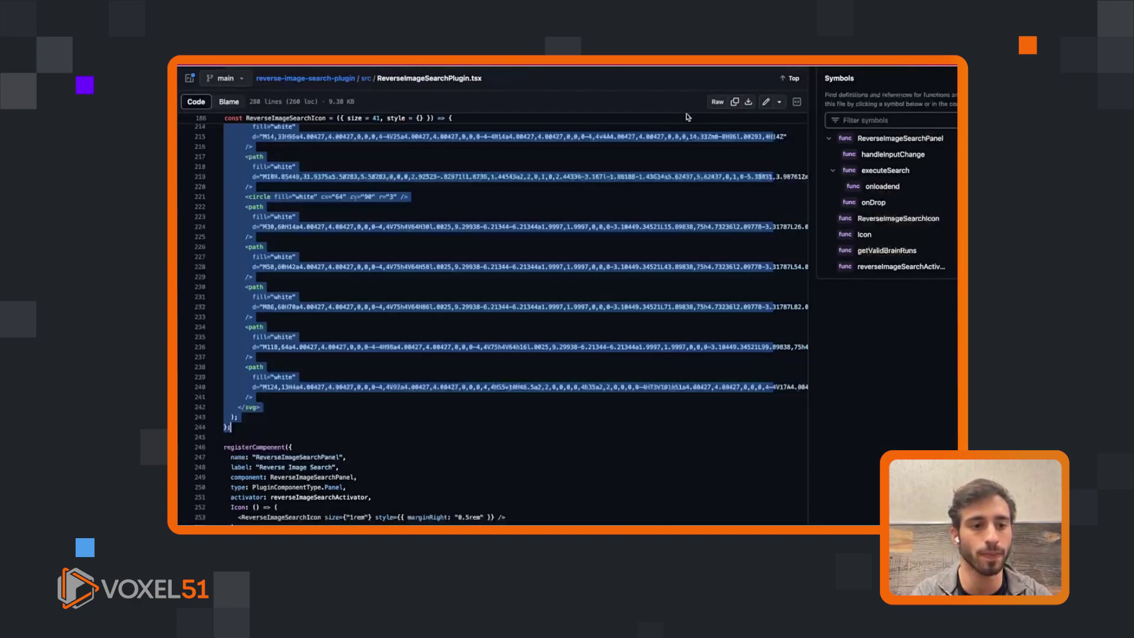
pyautogui.scroll(-1, 617, 322)
pyautogui.scroll(-2, 617, 321)
pyautogui.scroll(-2, 618, 322)
pyautogui.scroll(-1, 618, 322)
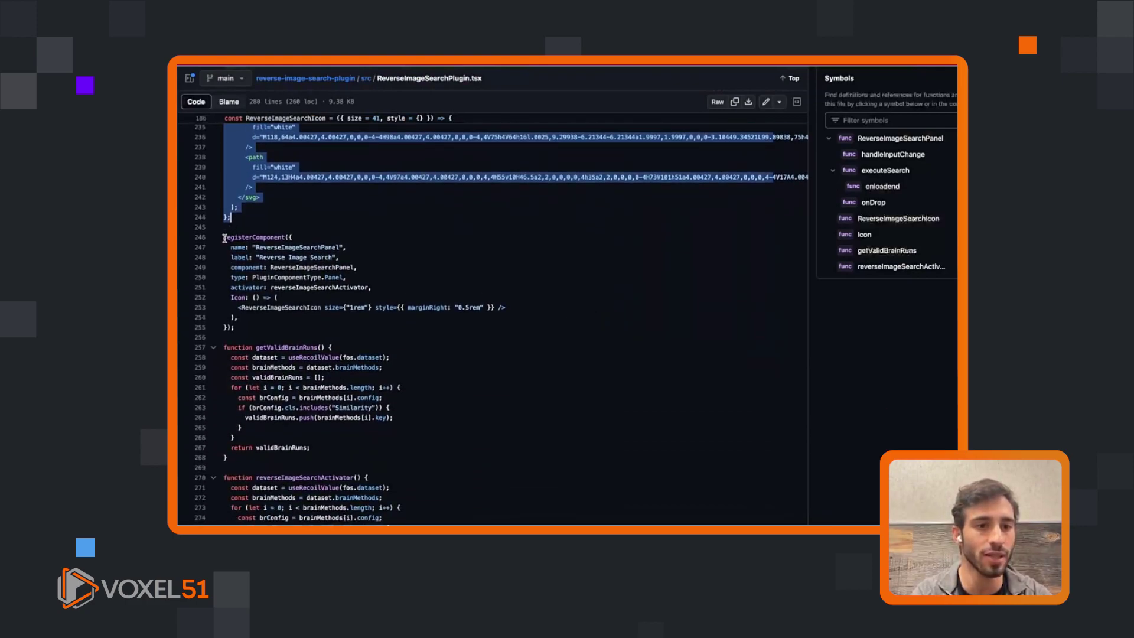
pyautogui.moveTo(225, 237)
pyautogui.mouseDown()
pyautogui.moveTo(293, 259)
pyautogui.moveTo(233, 328)
pyautogui.mouseUp()
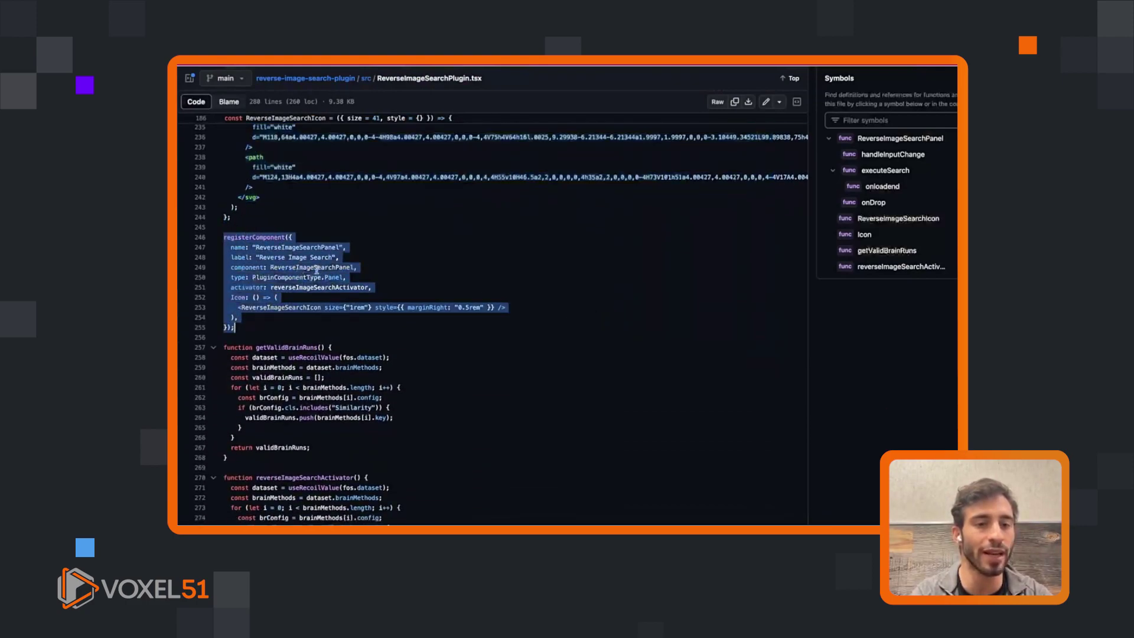
pyautogui.click(341, 247)
pyautogui.scroll(-5, 342, 247)
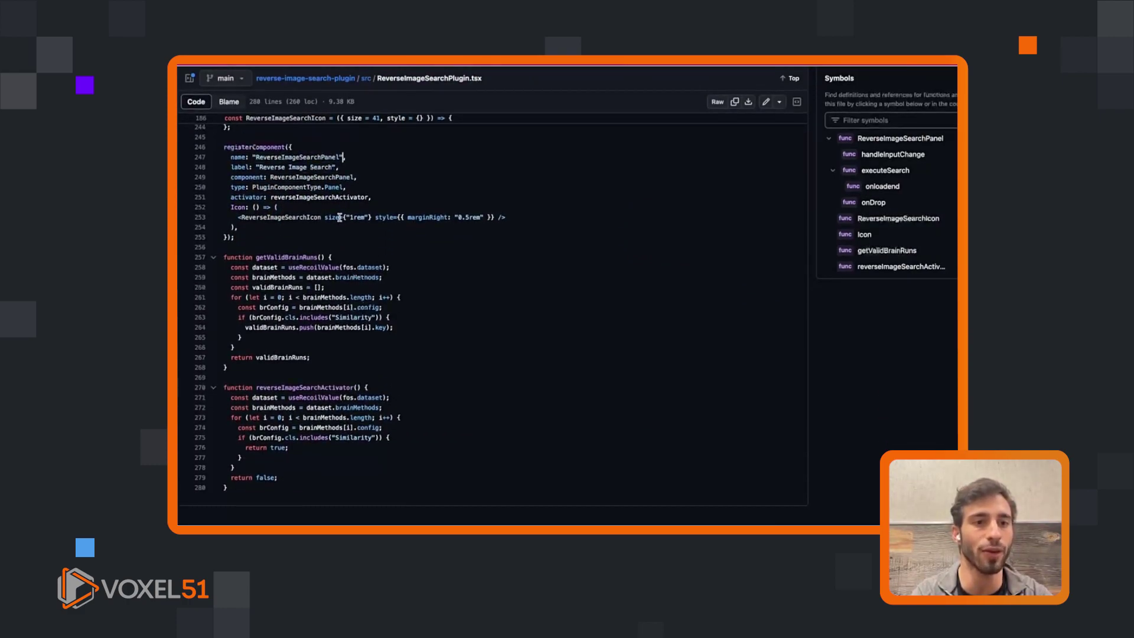
pyautogui.scroll(1, 338, 170)
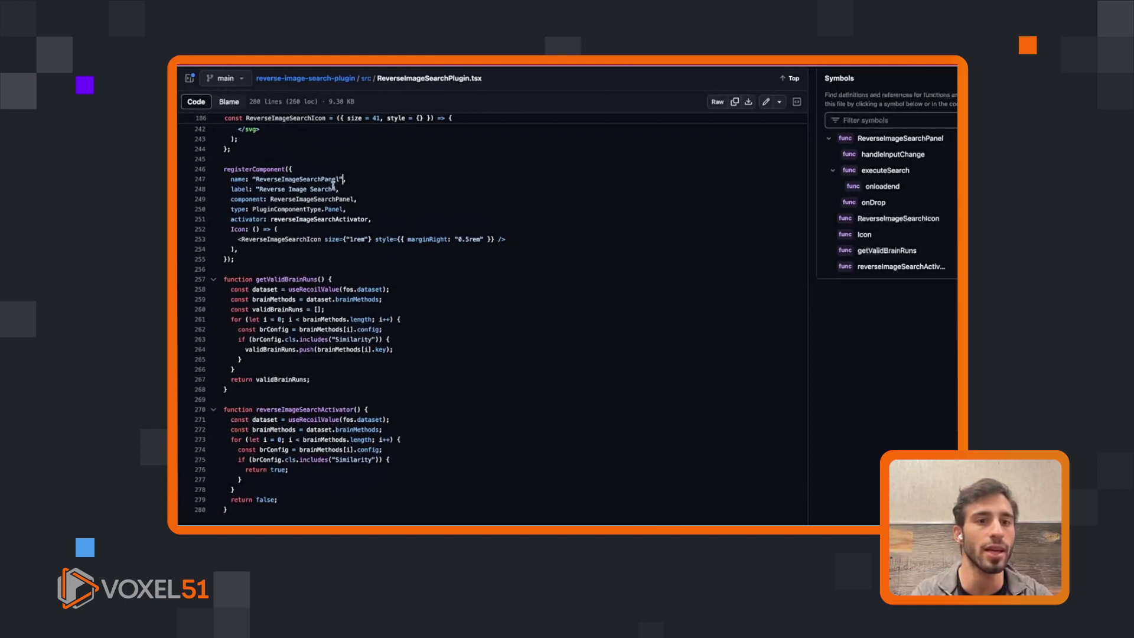
pyautogui.click(327, 192)
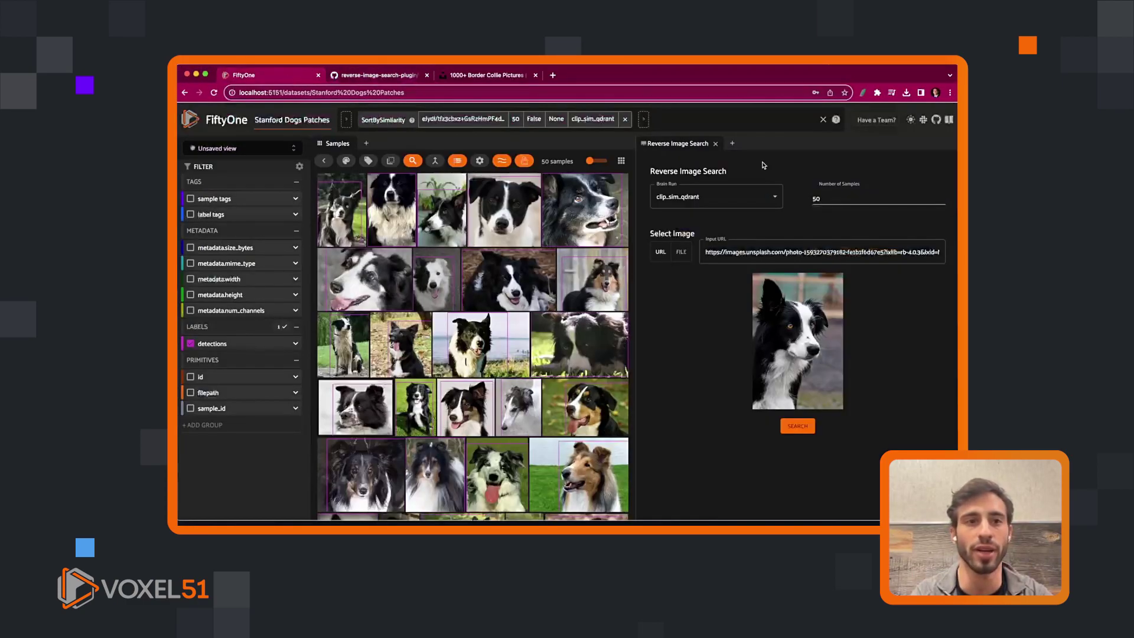
pyautogui.click(385, 78)
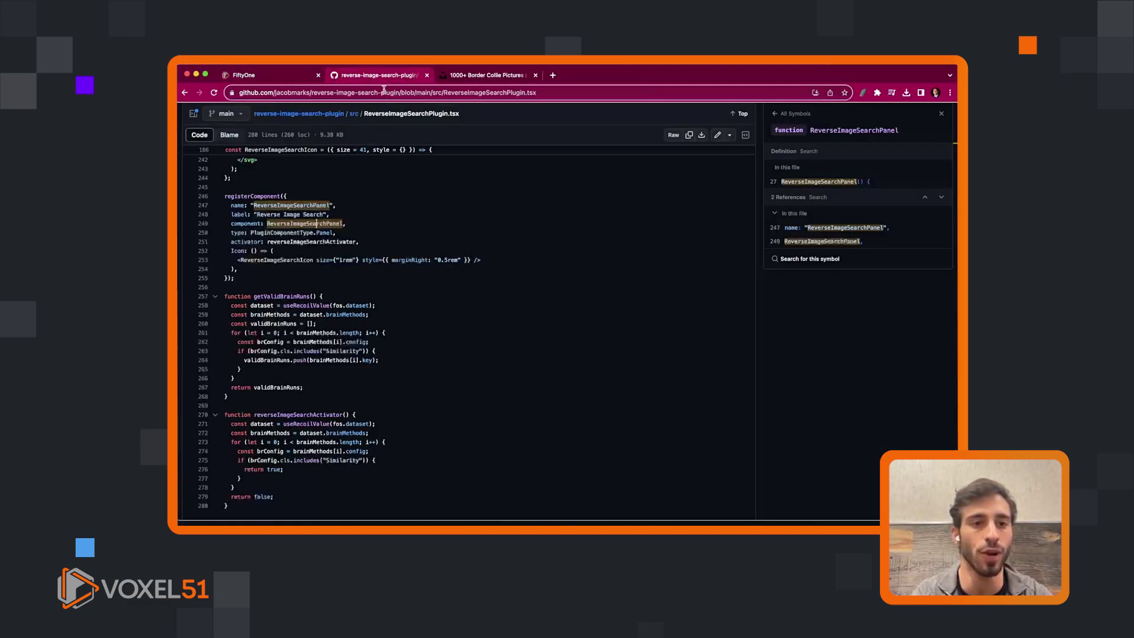
pyautogui.hscroll(-5, 347, 222)
pyautogui.scroll(-1, 330, 320)
# - Open __init__.py and mark OpenReverseImageSearchPanel and the ReverseImageSearchPanel name passed to open_panel
pyautogui.click(331, 328)
pyautogui.scroll(-10, 329, 327)
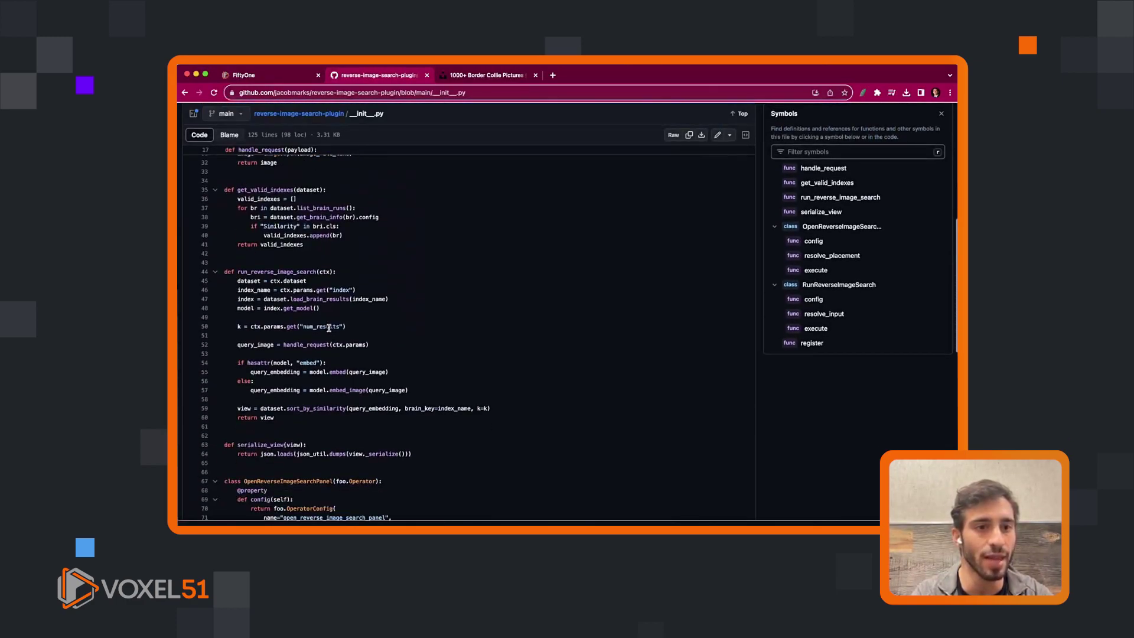
pyautogui.scroll(-3, 329, 328)
pyautogui.scroll(-2, 329, 329)
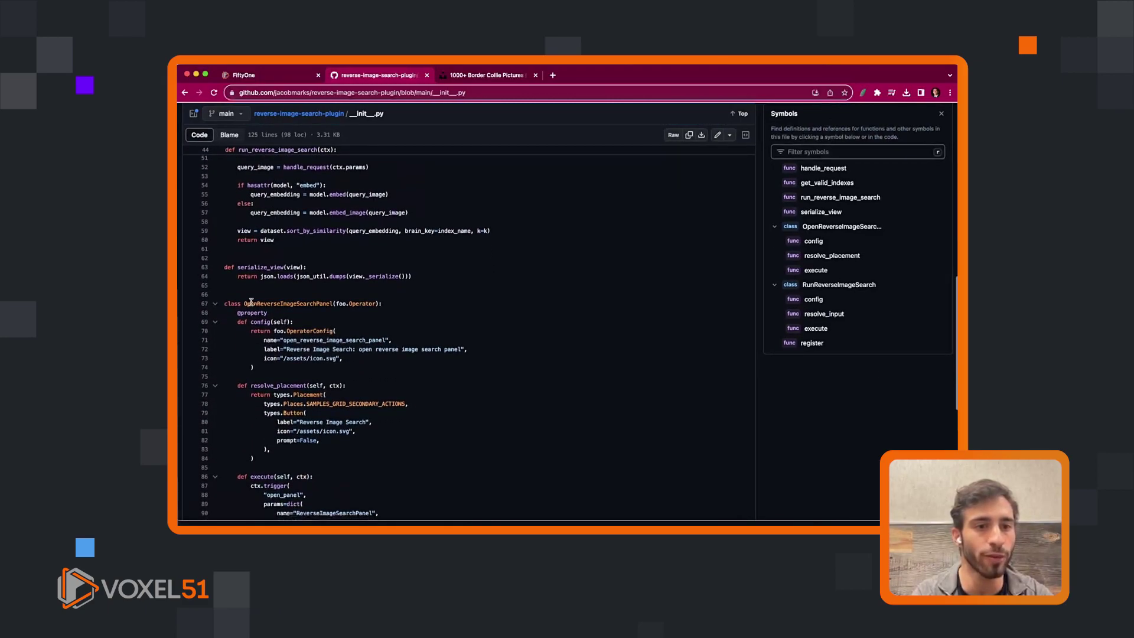
pyautogui.moveTo(243, 303); pyautogui.dragTo(333, 303)
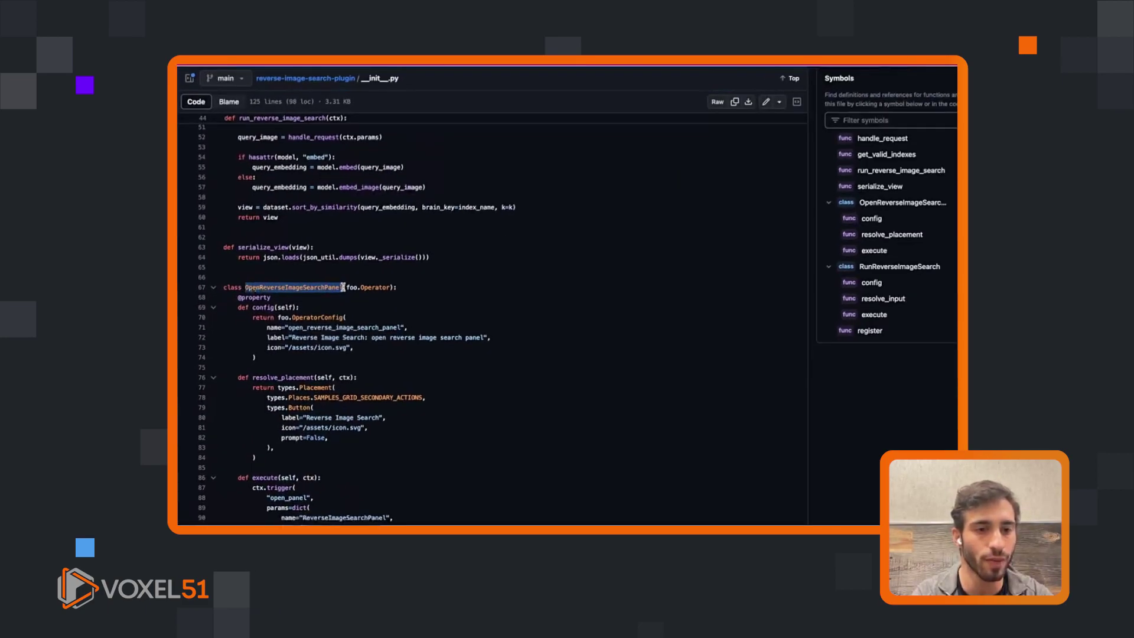
pyautogui.scroll(-2, 342, 286)
pyautogui.scroll(-2, 343, 285)
pyautogui.scroll(-2, 343, 287)
pyautogui.scroll(-2, 343, 285)
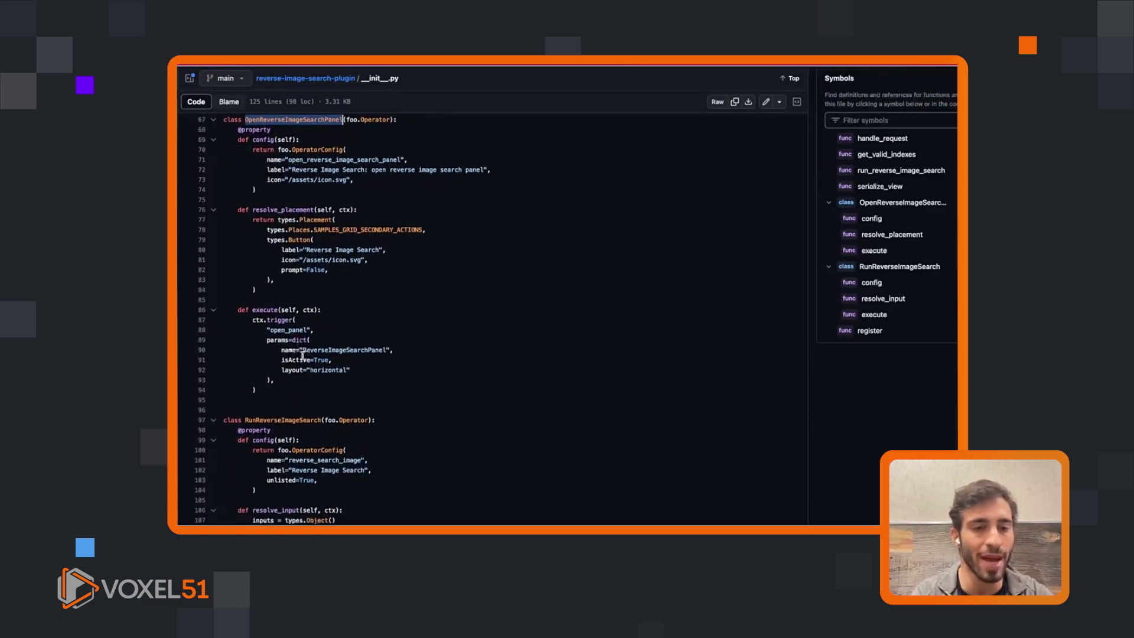
pyautogui.click(300, 352)
pyautogui.moveTo(300, 352); pyautogui.dragTo(386, 353)
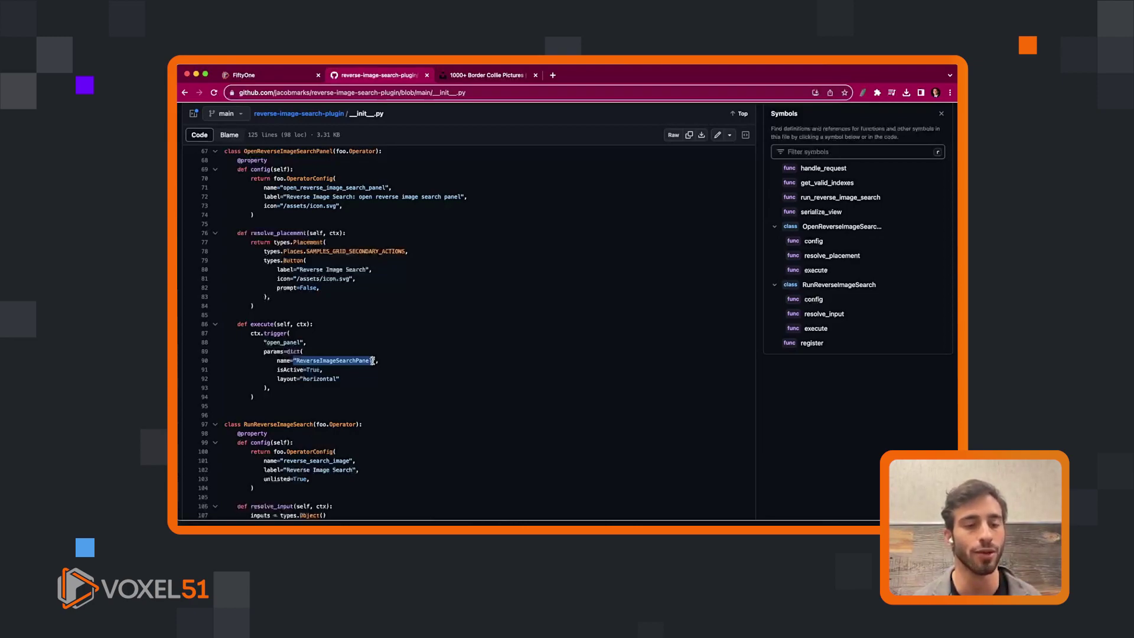
pyautogui.scroll(-3, 373, 361)
pyautogui.scroll(-1, 371, 358)
pyautogui.scroll(-1, 372, 358)
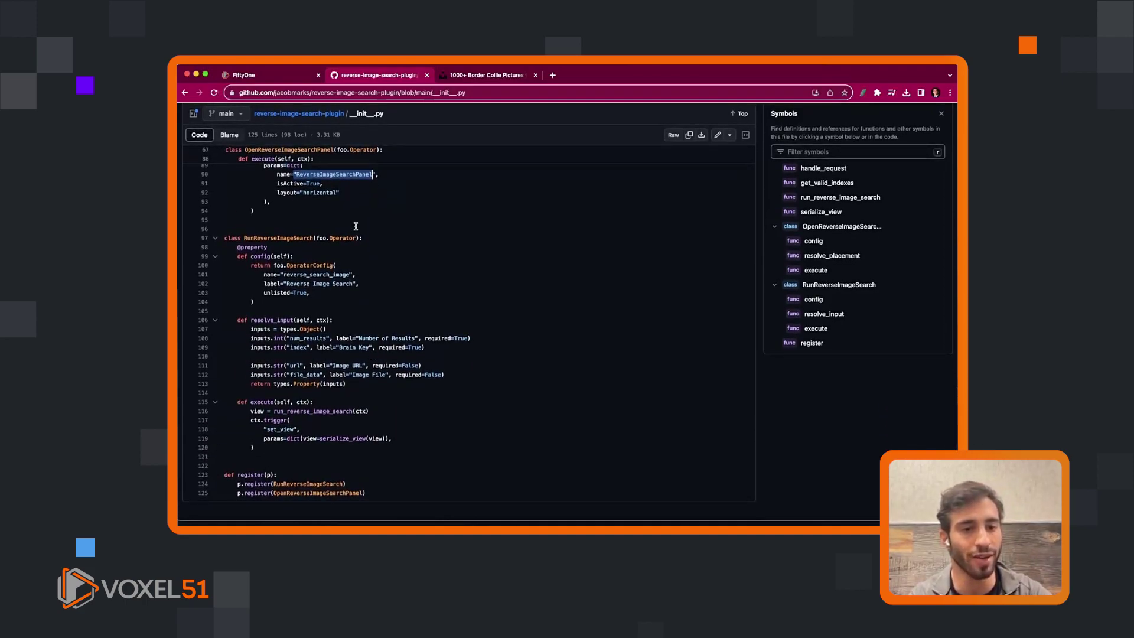
# - Inspect the set_view trigger call and list the view variable's definition and six references
pyautogui.click(264, 429)
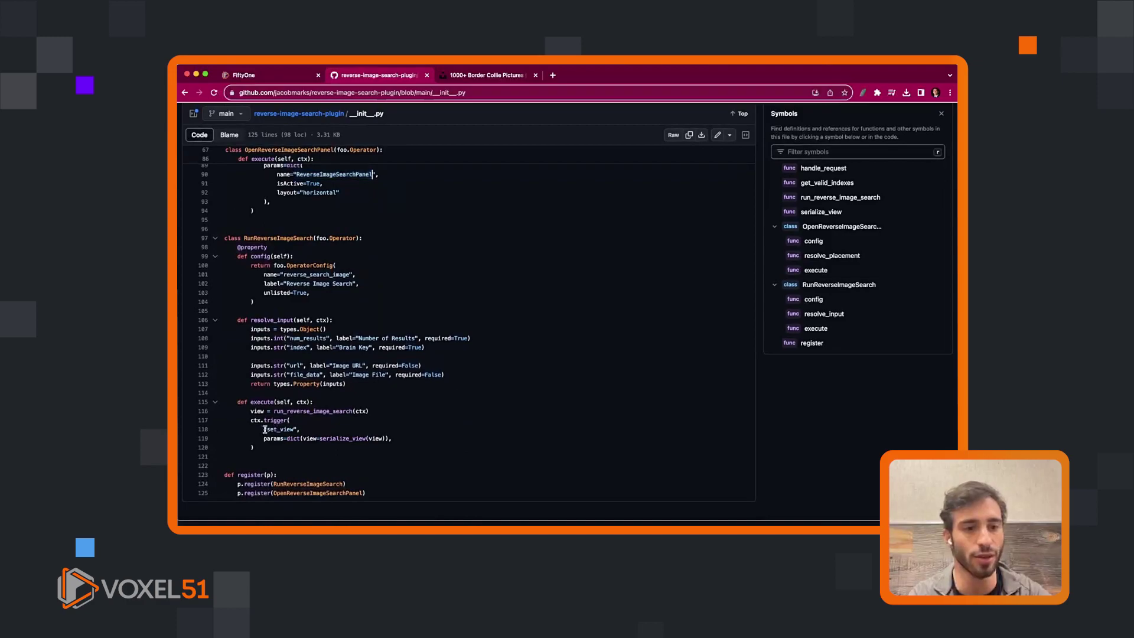
pyautogui.moveTo(251, 420)
pyautogui.mouseDown()
pyautogui.moveTo(290, 429)
pyautogui.moveTo(269, 426)
pyautogui.mouseUp()
pyautogui.click(302, 426)
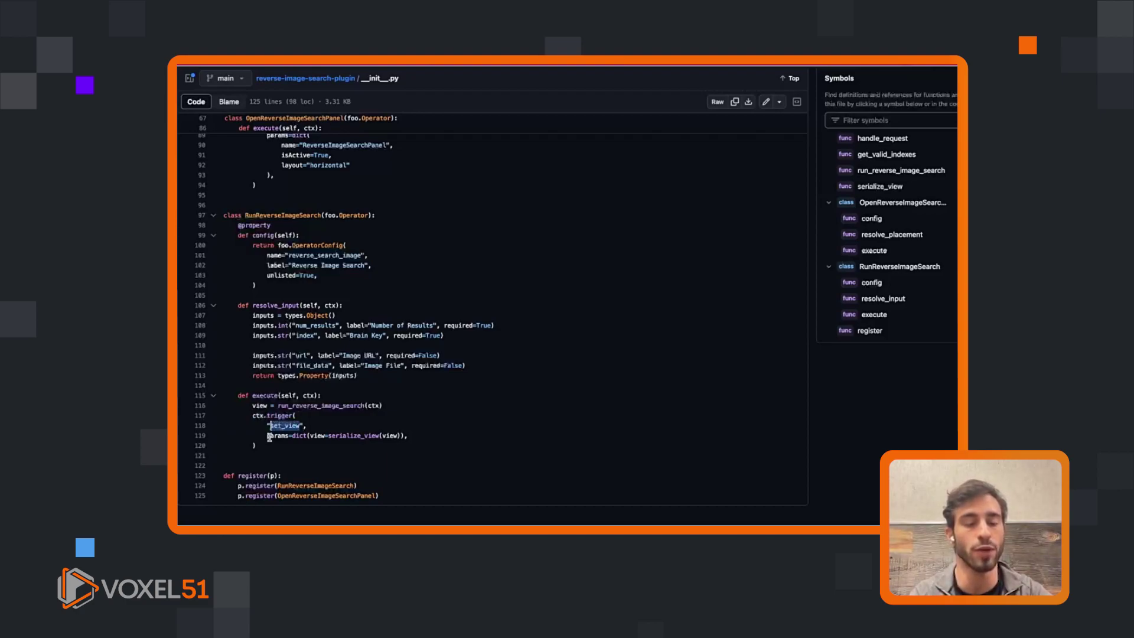
pyautogui.click(391, 435)
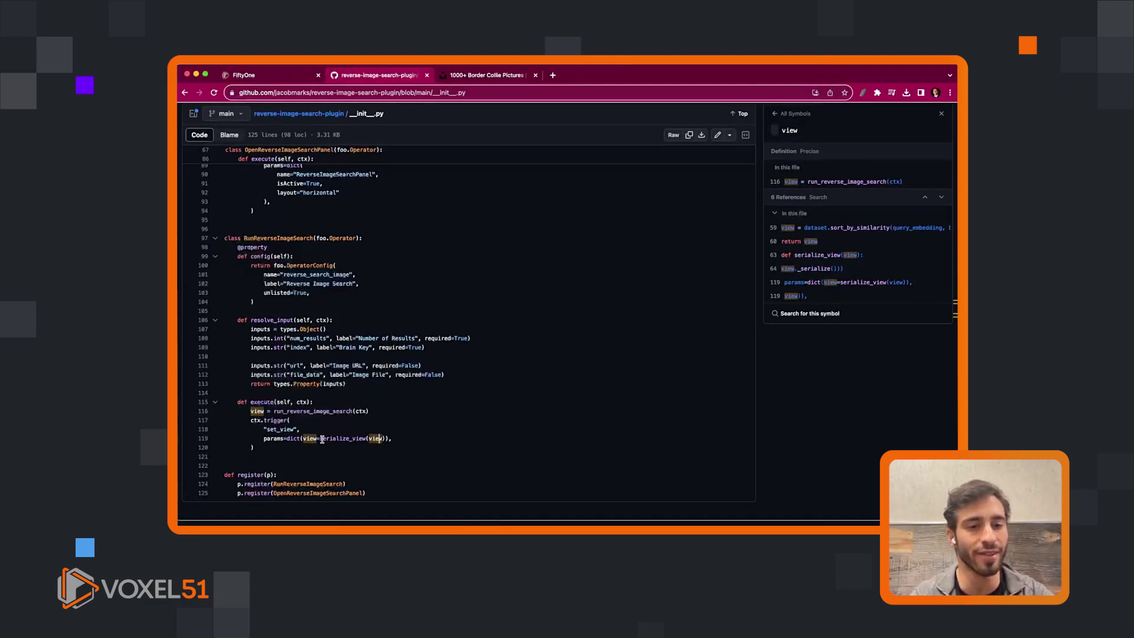
pyautogui.moveTo(319, 438); pyautogui.dragTo(385, 440)
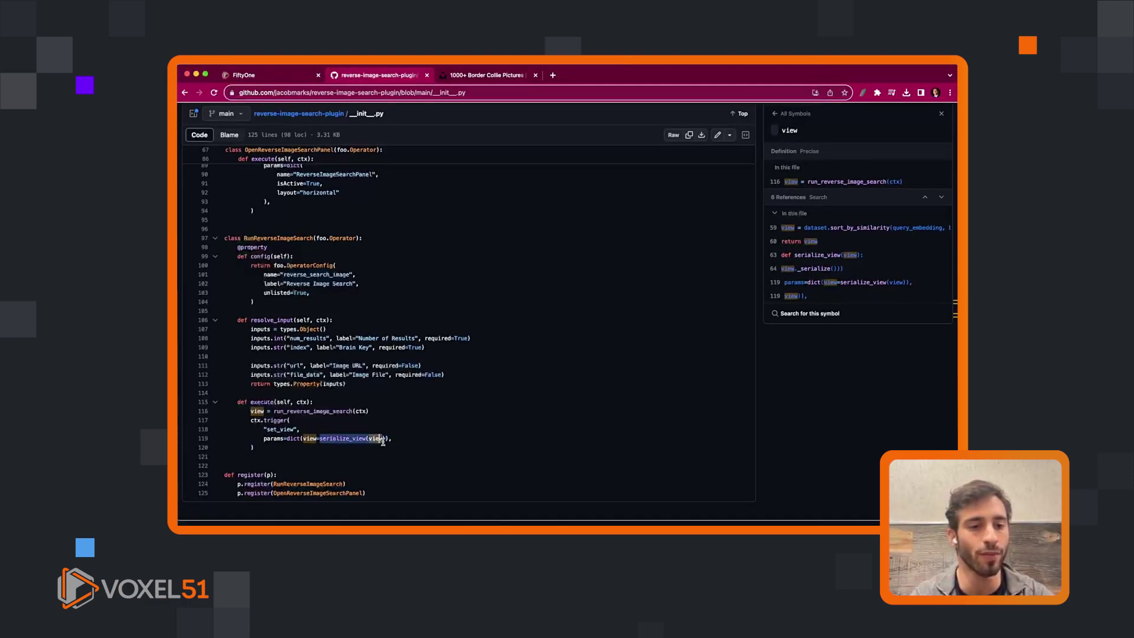
pyautogui.scroll(5, 383, 440)
pyautogui.scroll(10, 384, 440)
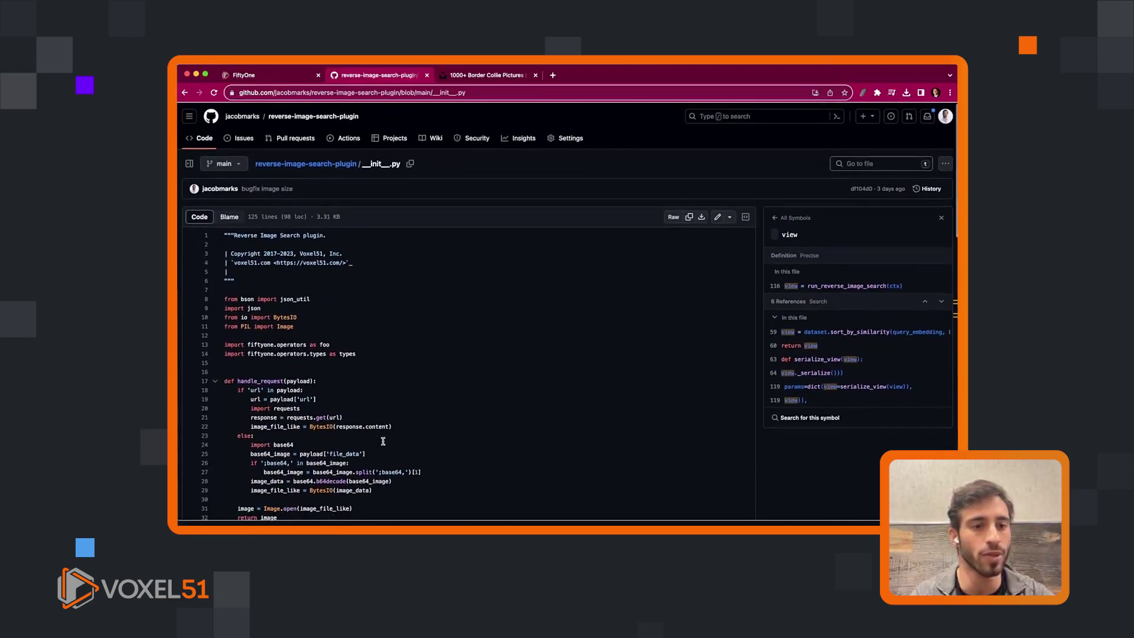
pyautogui.scroll(-3, 382, 441)
pyautogui.scroll(-1, 382, 441)
pyautogui.scroll(-3, 383, 440)
pyautogui.scroll(-2, 383, 441)
# - Select the serialize_view function and show the references of dumps in the Symbols pane
pyautogui.moveTo(413, 400); pyautogui.dragTo(219, 393)
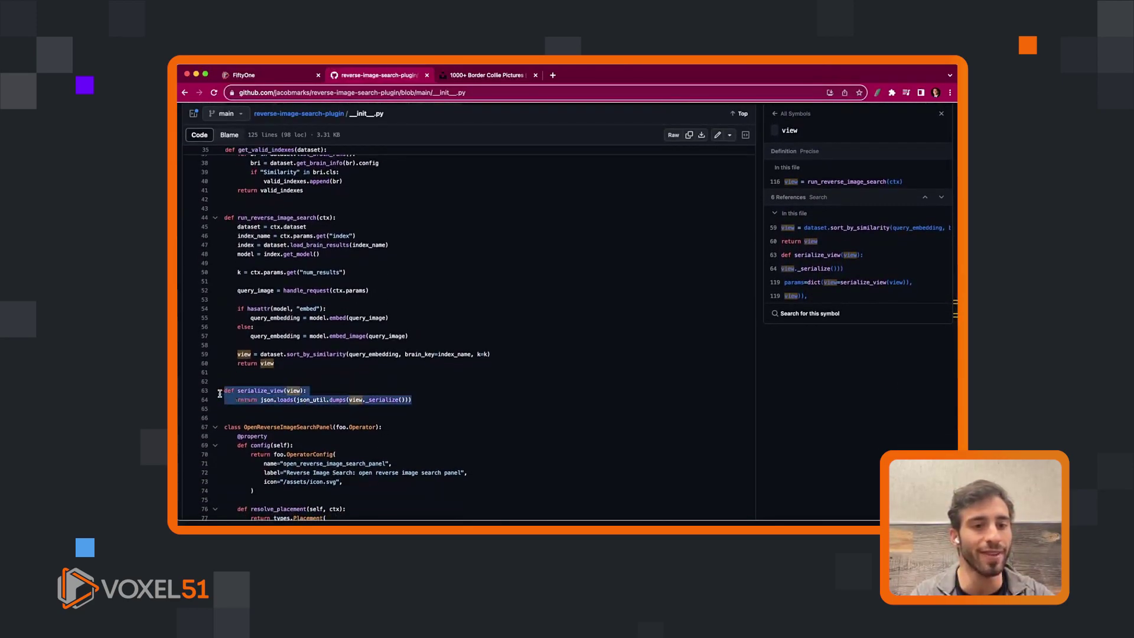
pyautogui.click(328, 400)
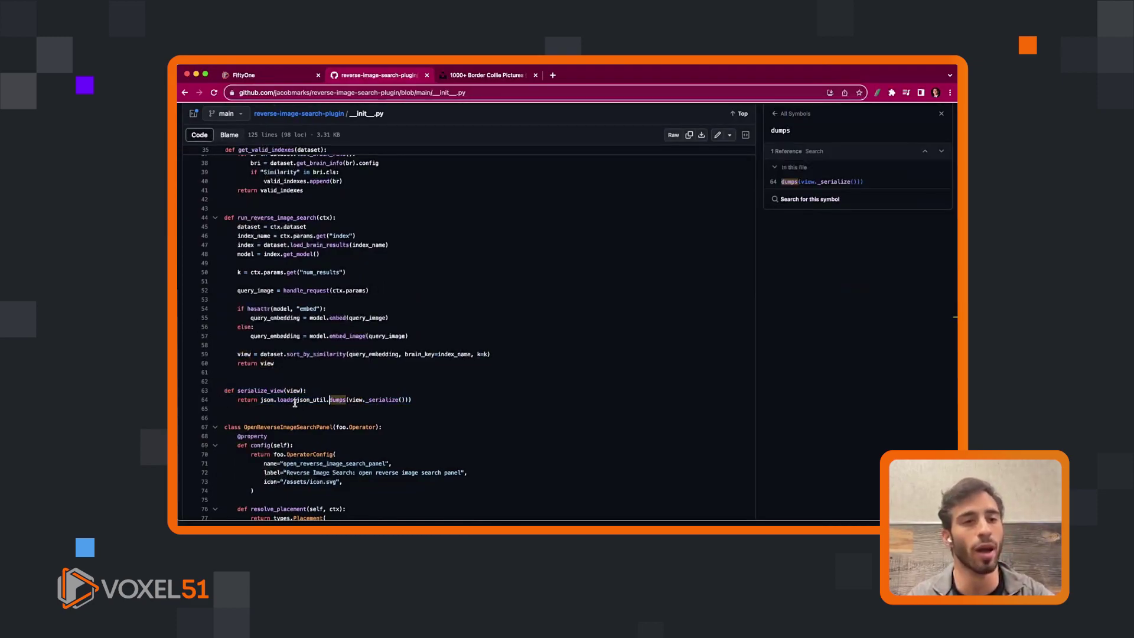
pyautogui.scroll(-10, 294, 404)
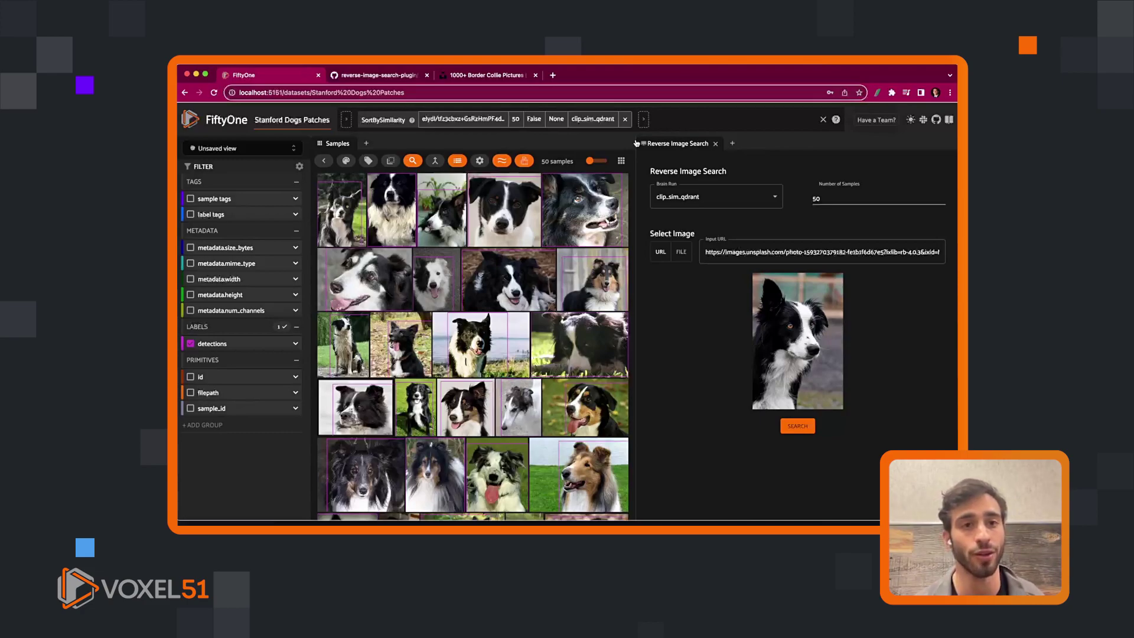
# - Open the plugin repository's main page and highlight the README's fiftyone plugins download command
pyautogui.click(376, 76)
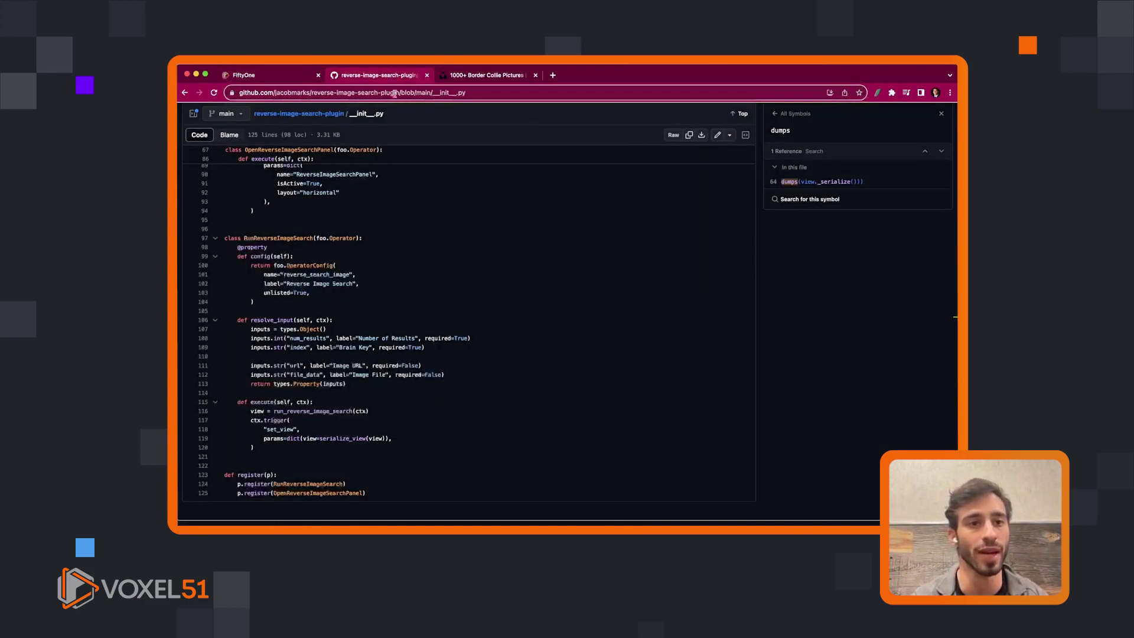
pyautogui.scroll(5, 359, 124)
pyautogui.scroll(5, 363, 175)
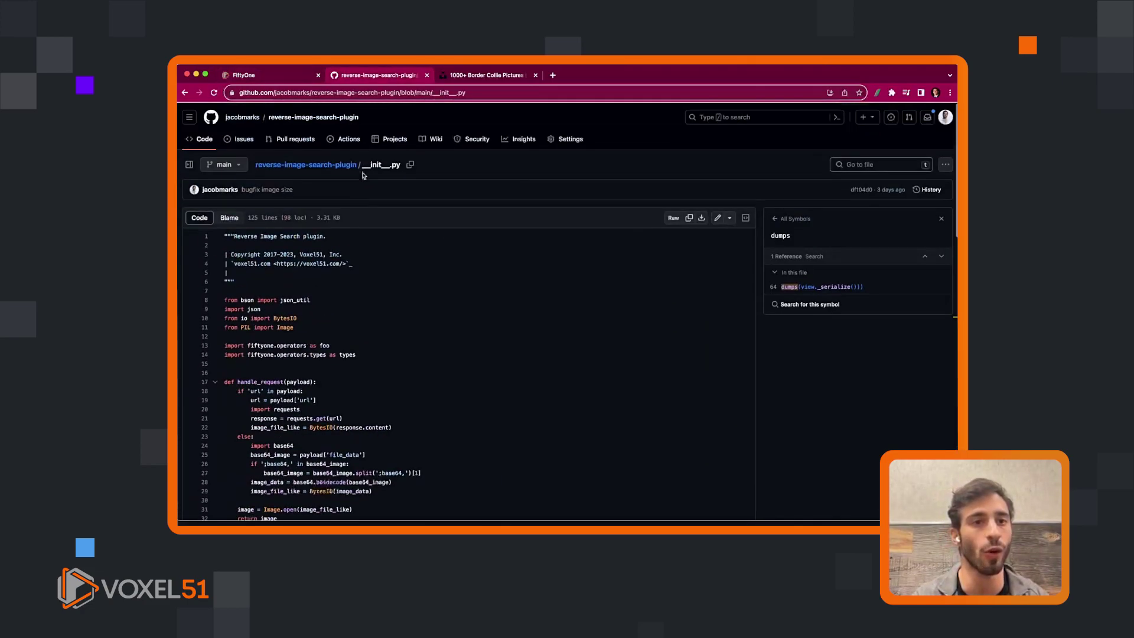
pyautogui.click(315, 117)
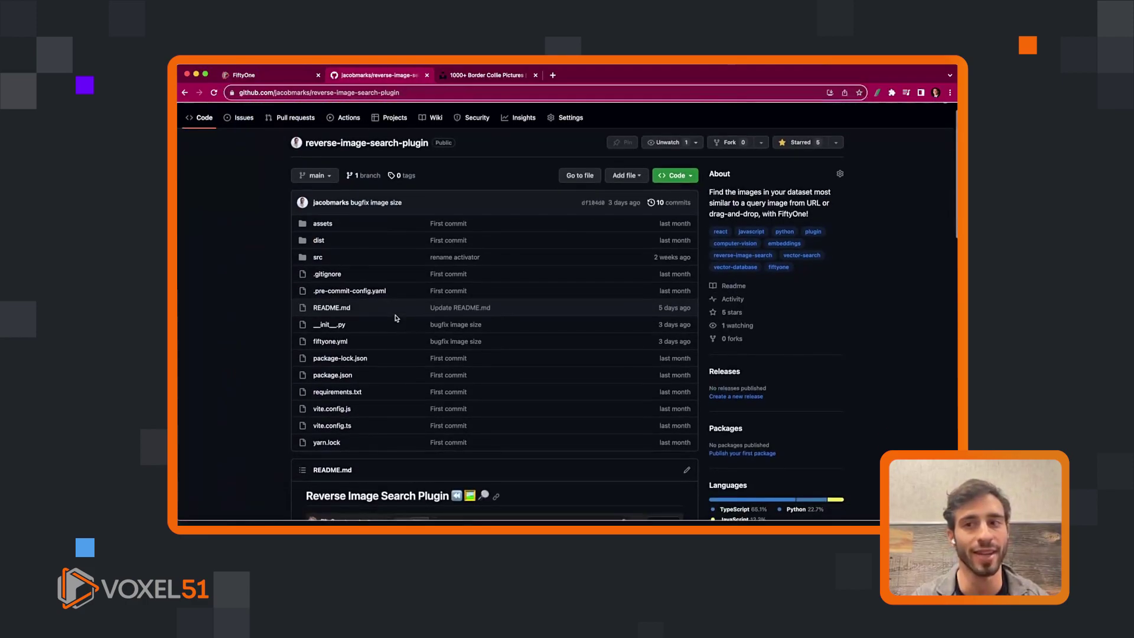
pyautogui.scroll(-4, 396, 317)
pyautogui.scroll(-6, 396, 318)
pyautogui.scroll(-5, 395, 318)
pyautogui.scroll(-3, 395, 318)
pyautogui.scroll(-1, 395, 319)
pyautogui.scroll(-2, 395, 318)
pyautogui.scroll(-1, 395, 319)
pyautogui.moveTo(277, 319); pyautogui.dragTo(651, 328)
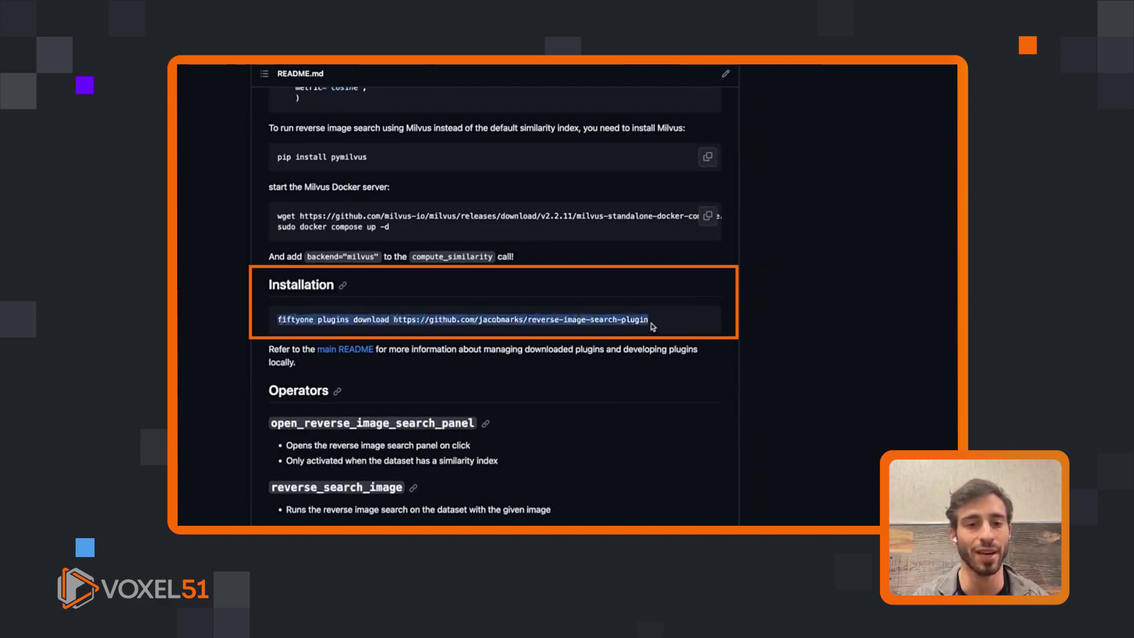
pyautogui.click(652, 326)
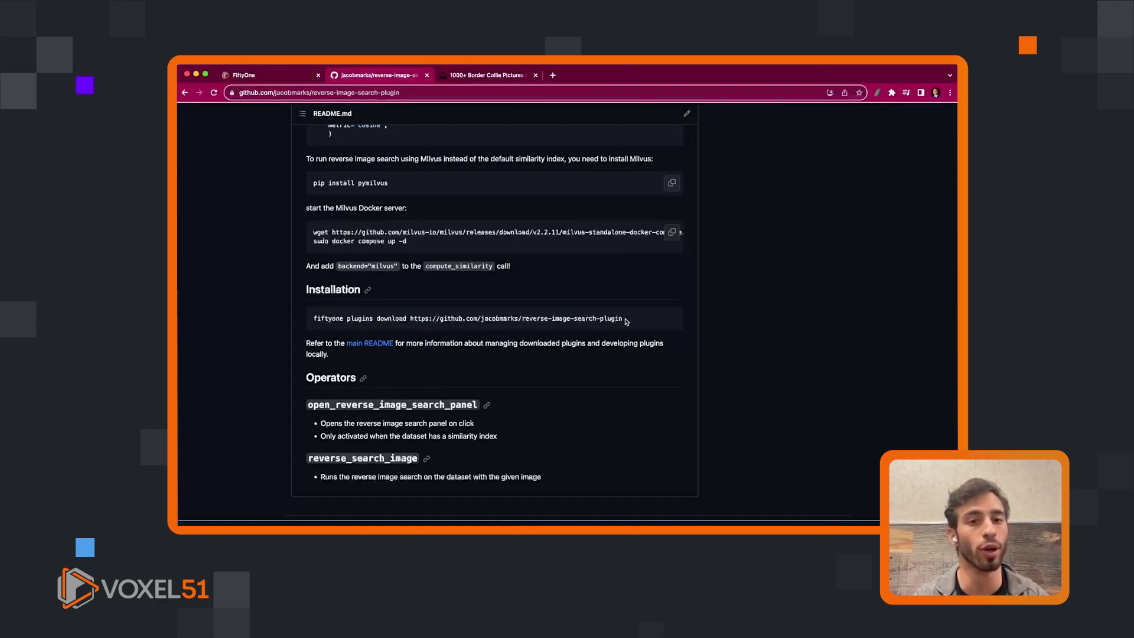
pyautogui.scroll(1, 624, 321)
pyautogui.scroll(2, 622, 325)
pyautogui.scroll(2, 621, 328)
pyautogui.scroll(5, 619, 335)
pyautogui.scroll(3, 619, 335)
pyautogui.scroll(1, 621, 332)
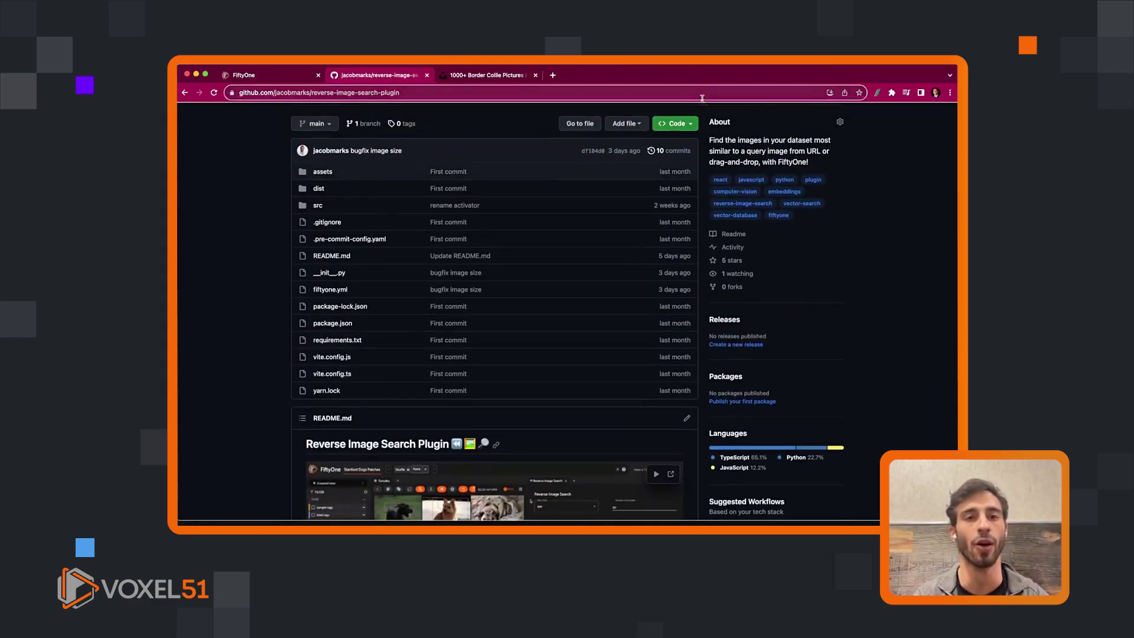